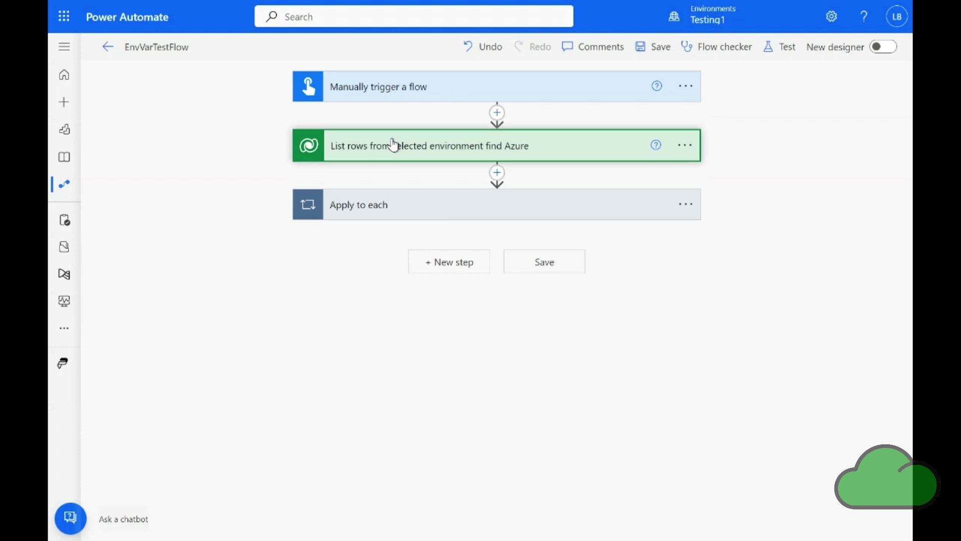
Step: Review the configuration of the List rows action in EnvVarTestFlow, and expand the Apply to each loop
left_click(393, 144)
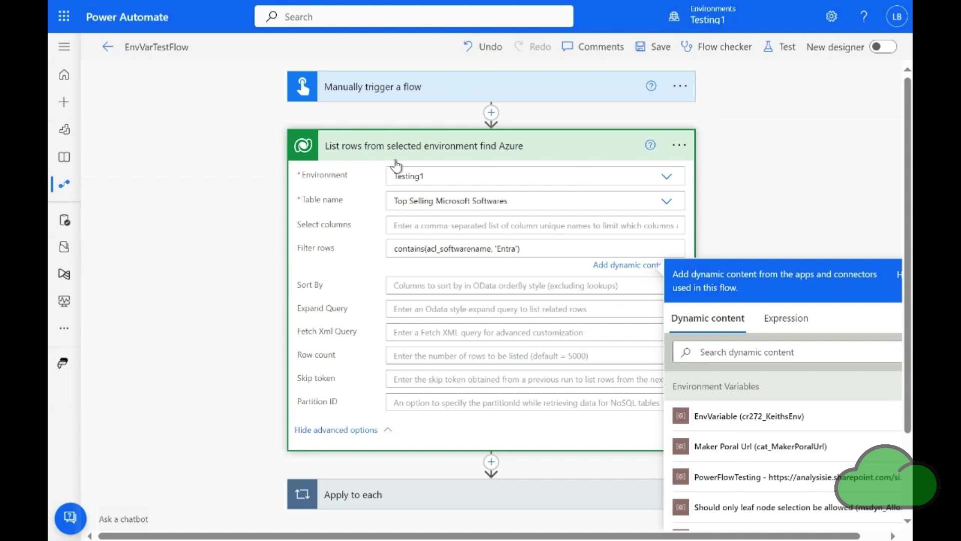
left_click(382, 151)
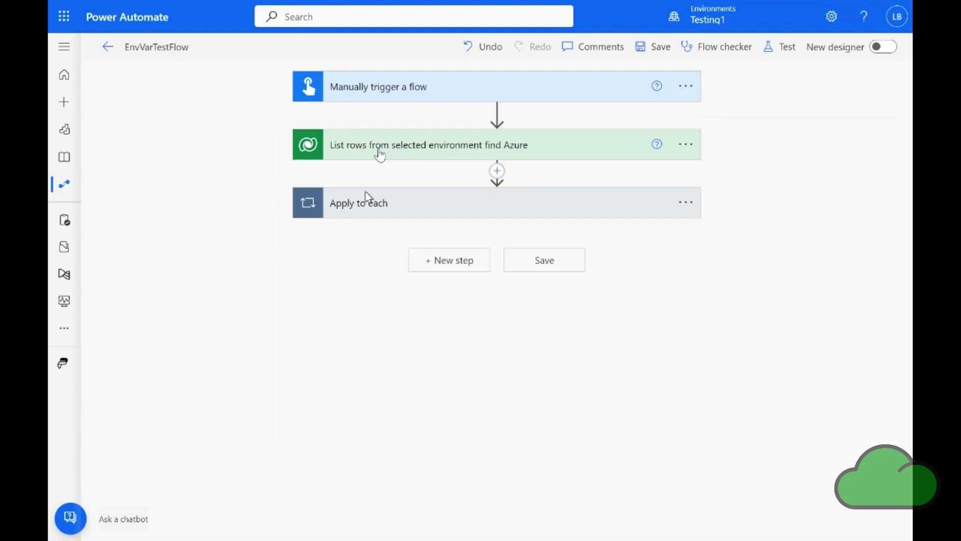
left_click(361, 214)
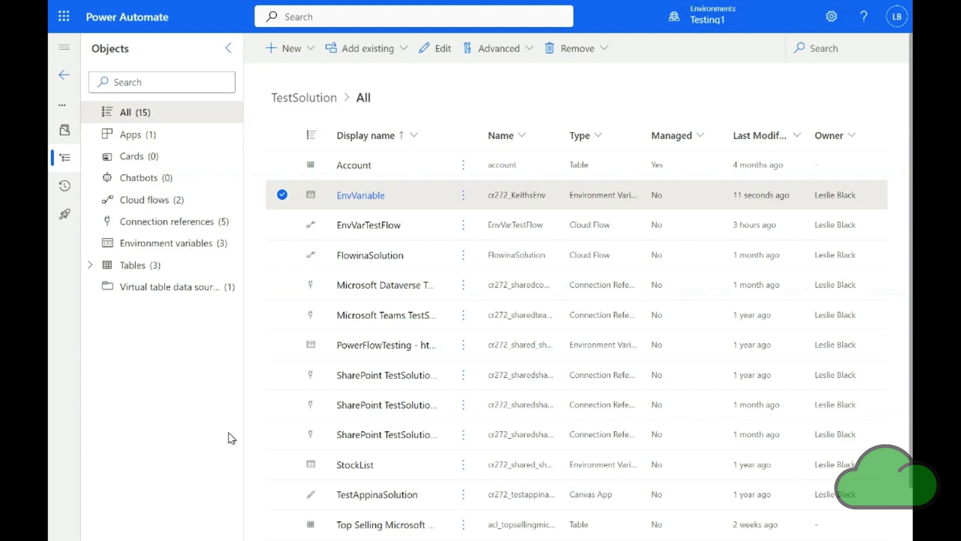
Step: Inspect the current and default environment values of the EnvVariable environment variable in TestSolution without changing them
left_click(373, 197)
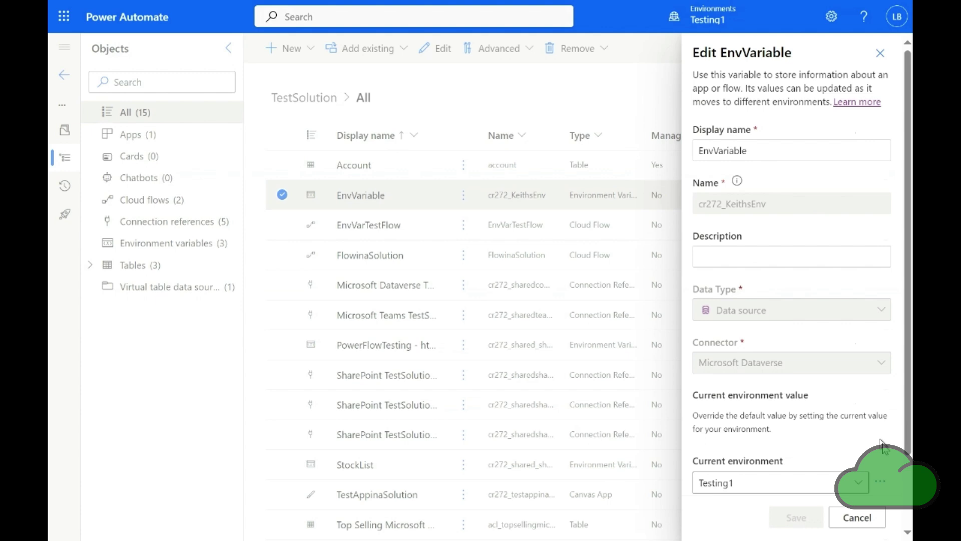
scroll(882, 445, "down", 2)
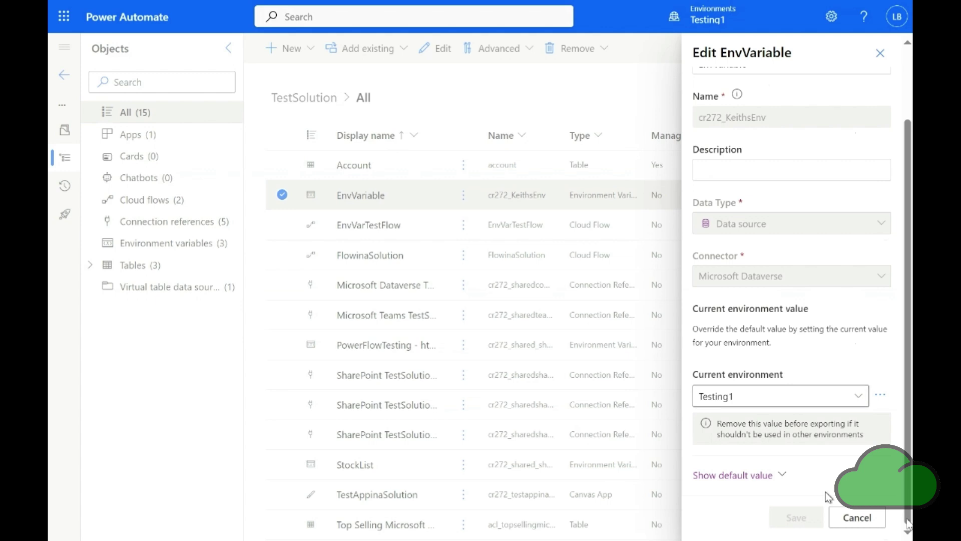
left_click(769, 476)
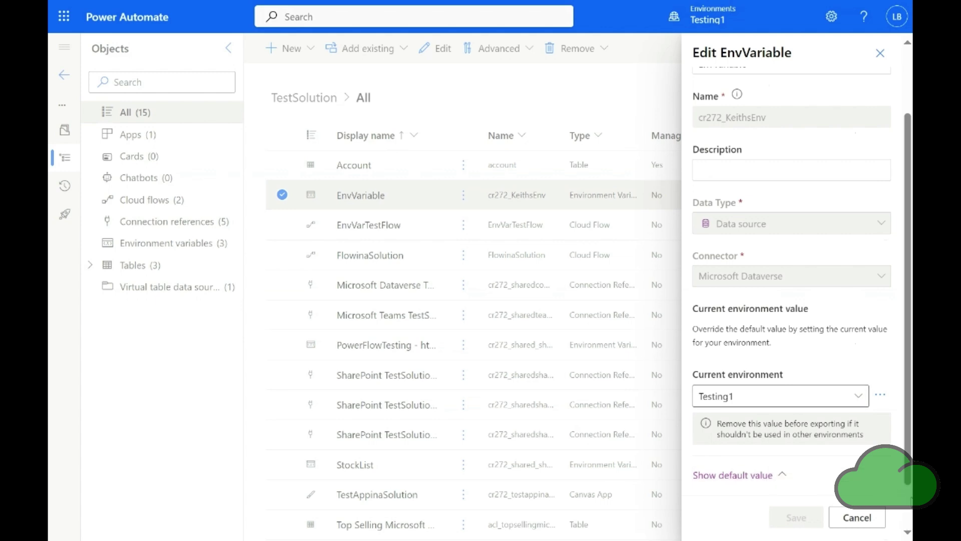
scroll(791, 301, "down", 1)
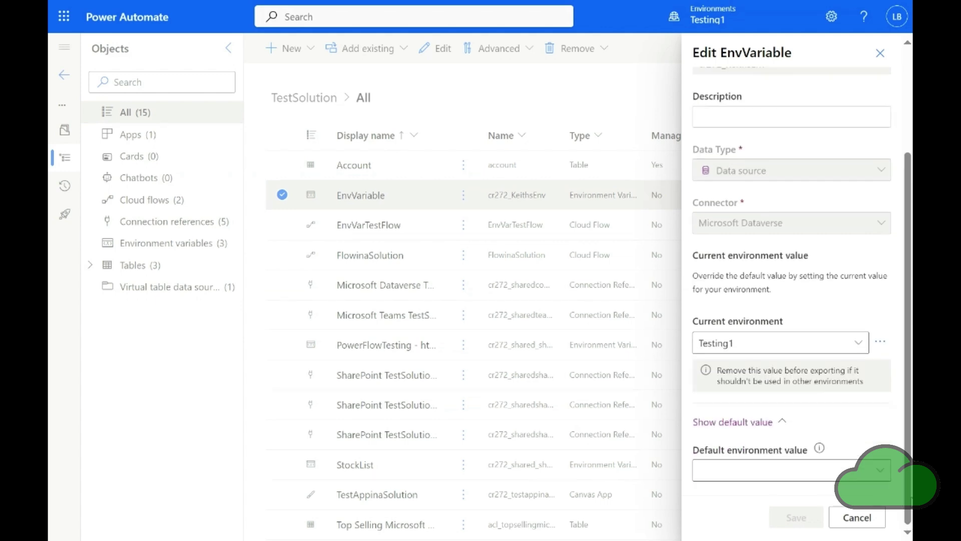
left_click(857, 517)
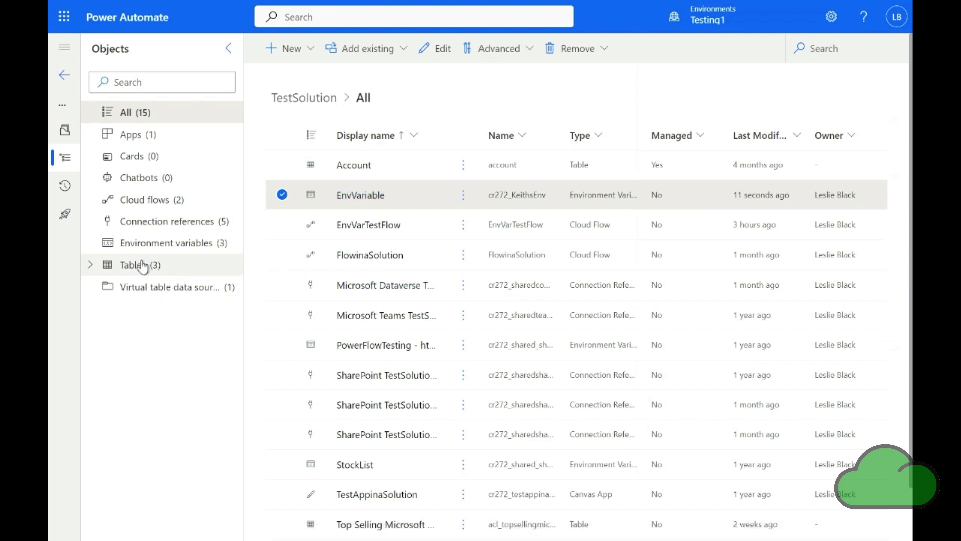
Step: Open the Top Selling Microsoft Softwares table from the solution's tables and examine its data
left_click(133, 268)
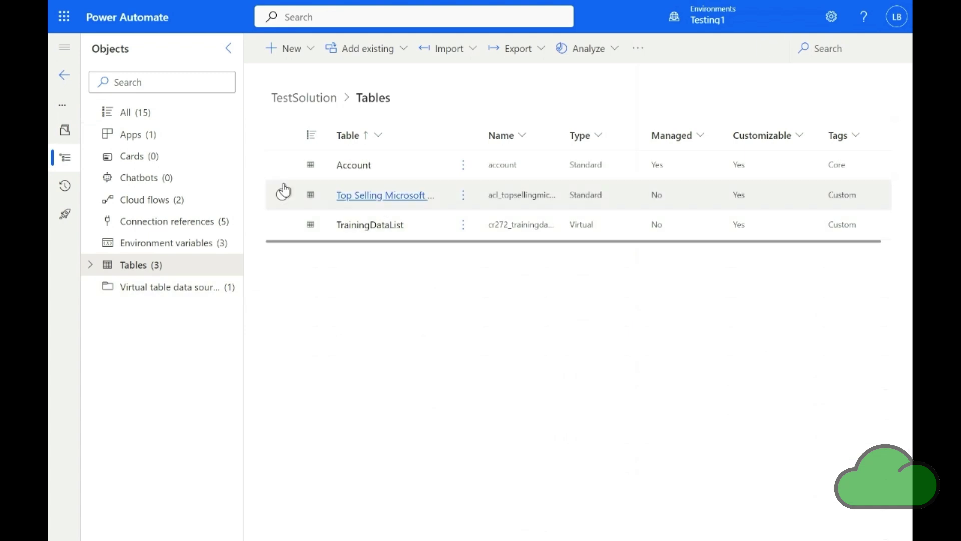
left_click(231, 48)
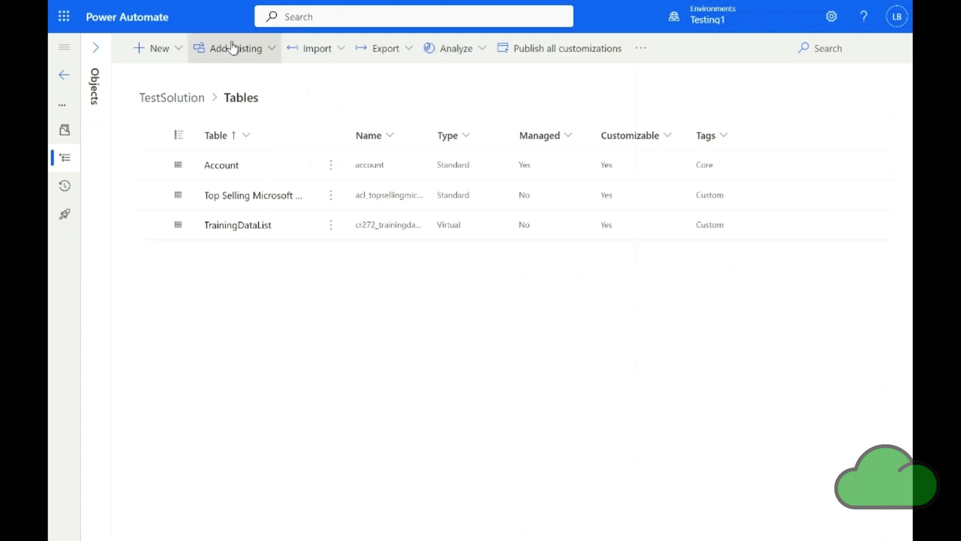
left_click(290, 200)
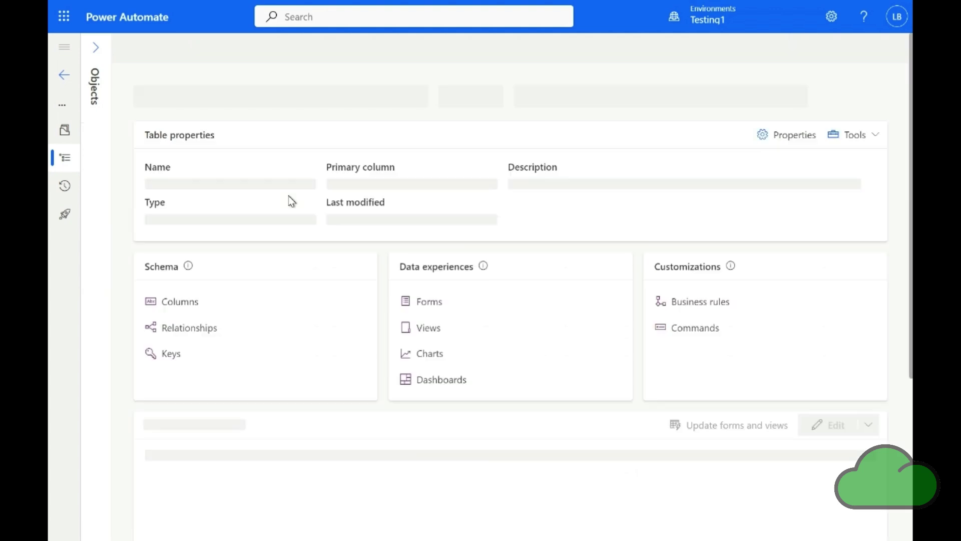
scroll(290, 199, "down", 5)
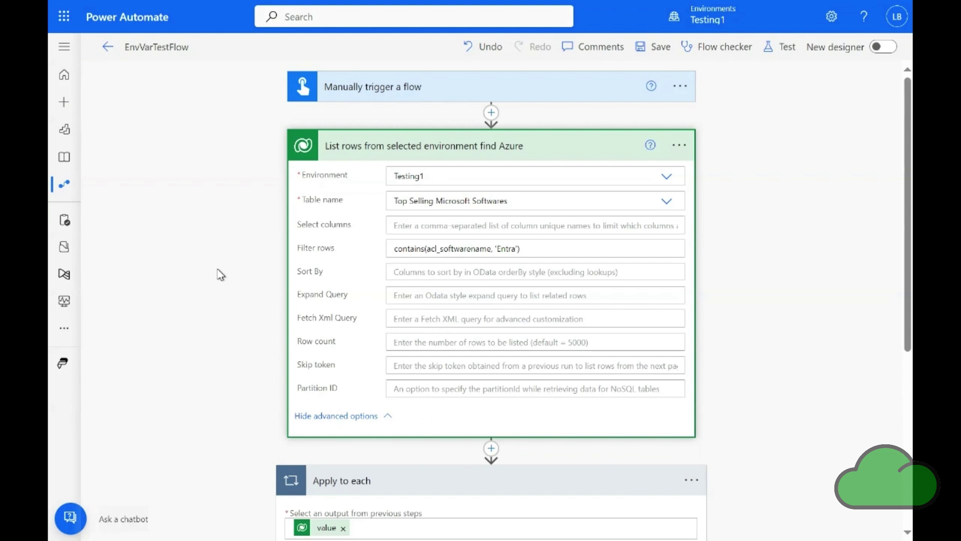
Step: Replace the environment in the List rows action with the EnvVariable environment variable as a custom value, and collapse the action
left_click(443, 181)
left_click(444, 181)
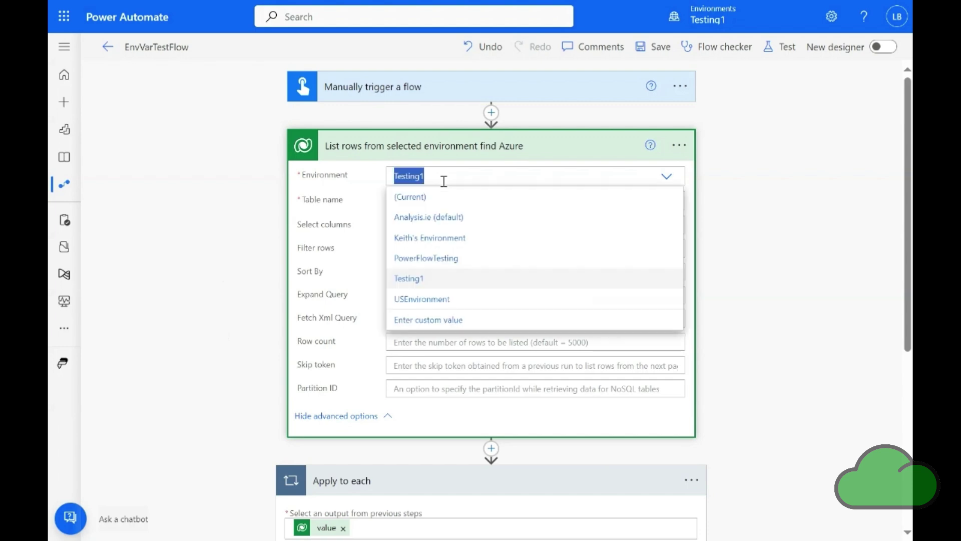
left_click(433, 321)
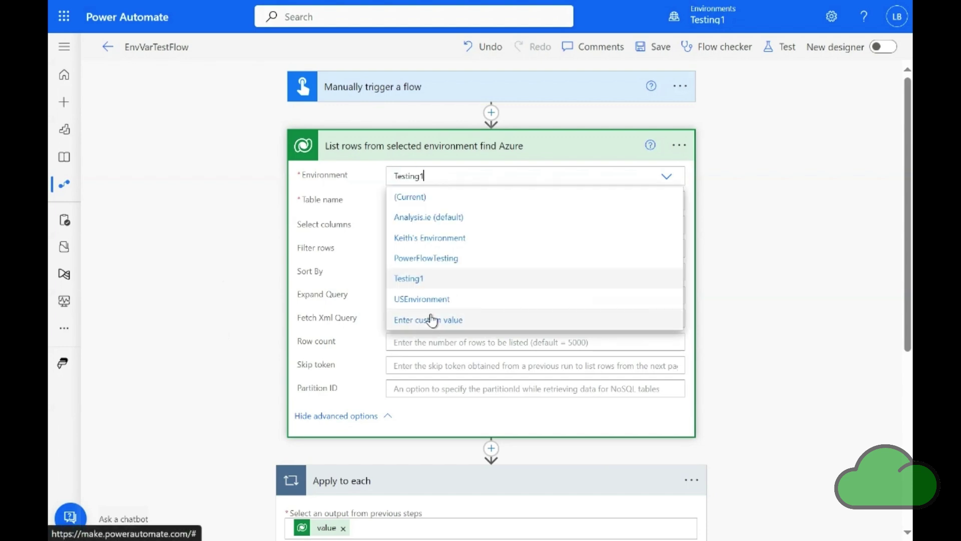
left_click(431, 319)
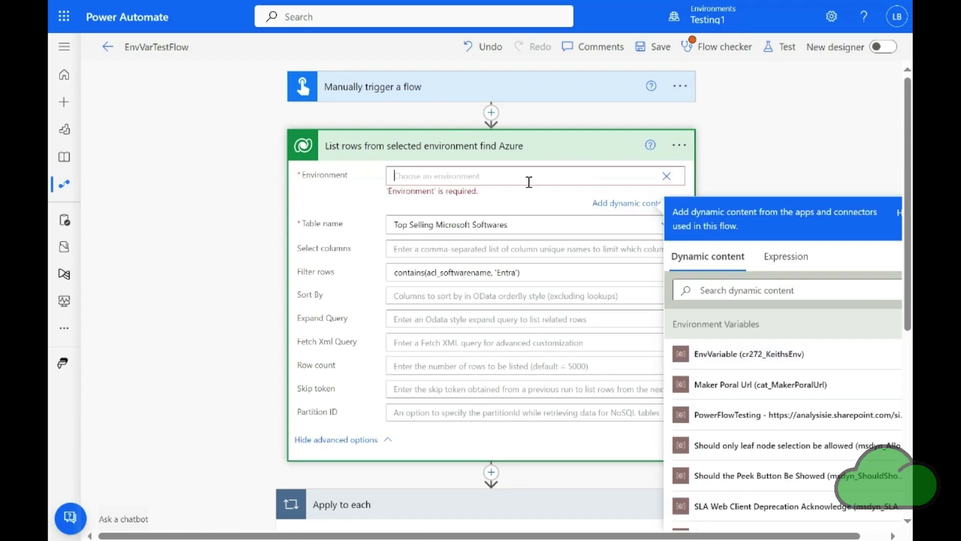
left_click(729, 356)
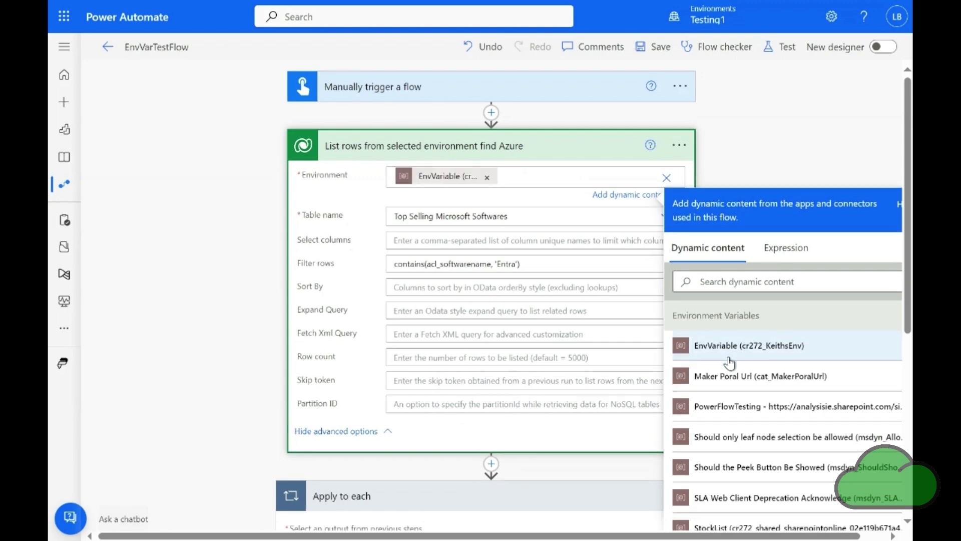
left_click(214, 206)
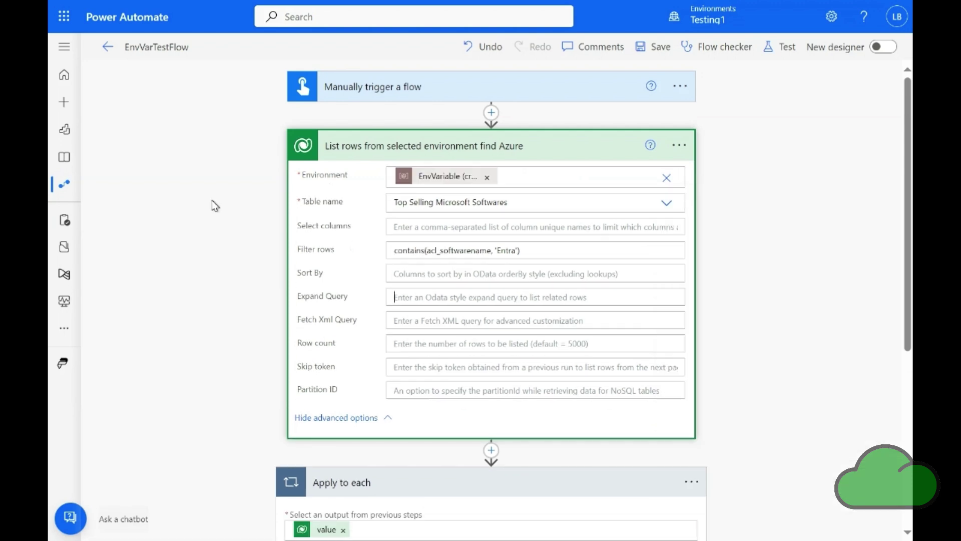
left_click(366, 151)
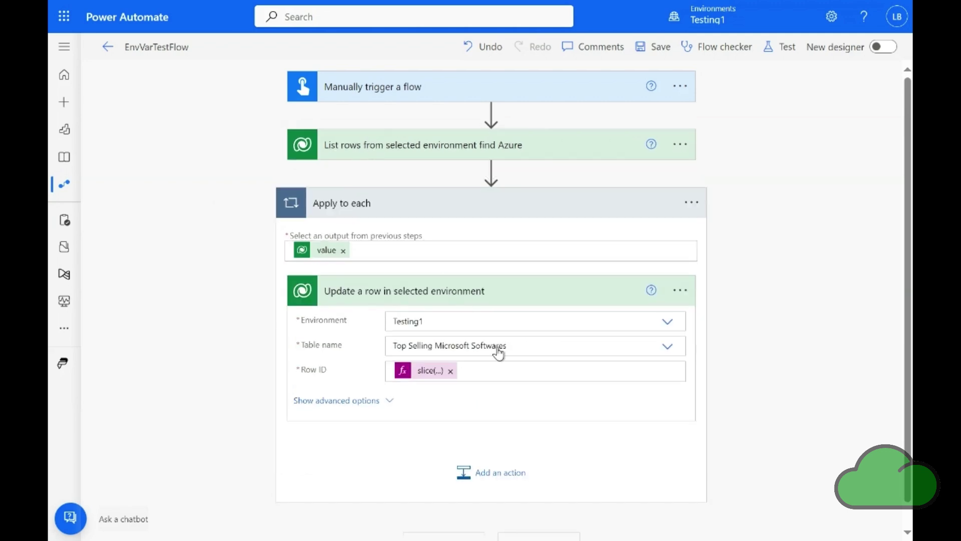
Step: Replace the environment in the Update a row action with the EnvVariable environment variable as a custom value, and save the flow
left_click(487, 323)
key("BackSpace")
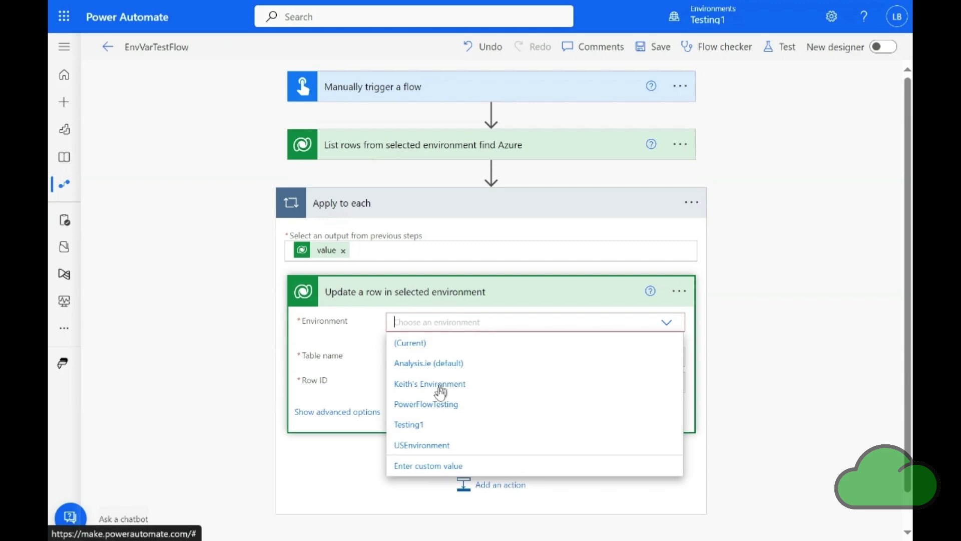
left_click(416, 466)
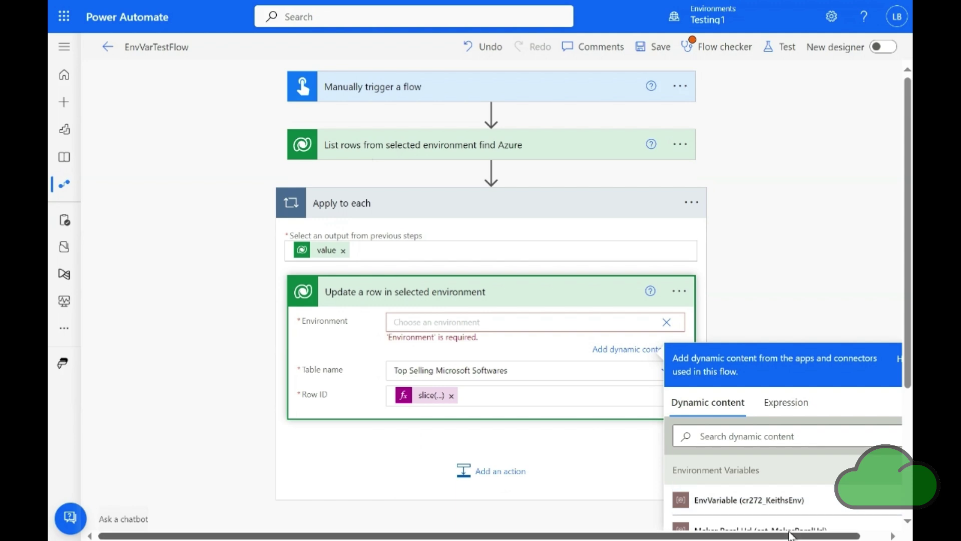
left_click(760, 501)
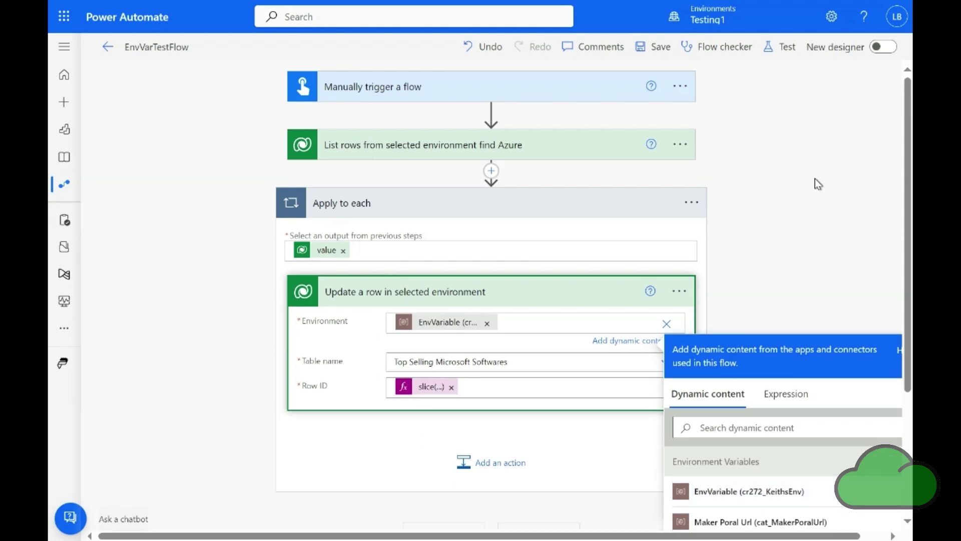
left_click(791, 108)
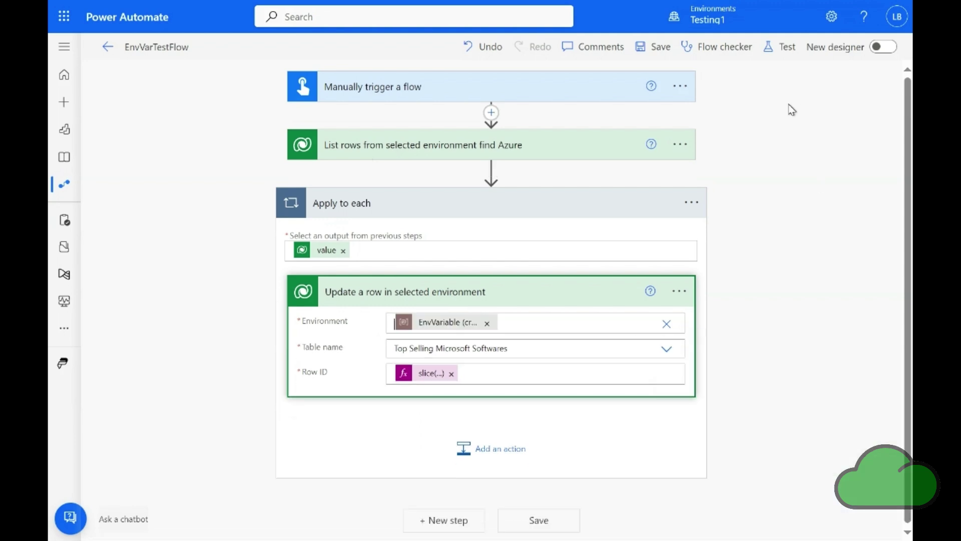
left_click(658, 51)
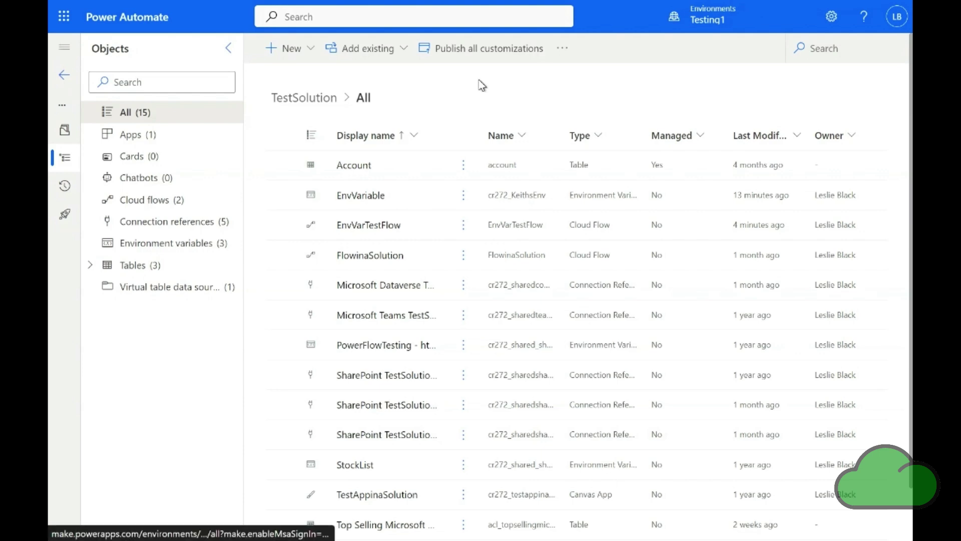
Step: Publish all customizations, return to the solutions list and select TestSolution
left_click(483, 49)
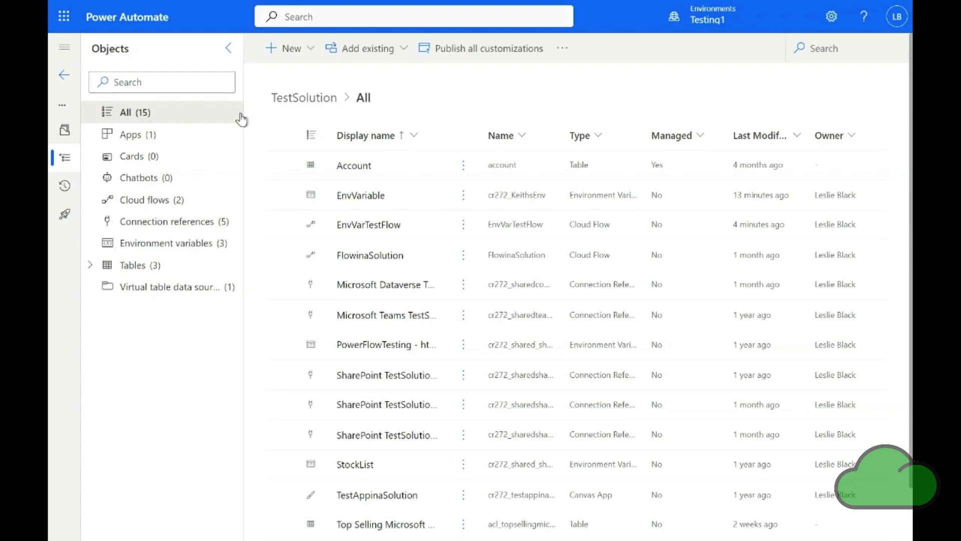
left_click(63, 76)
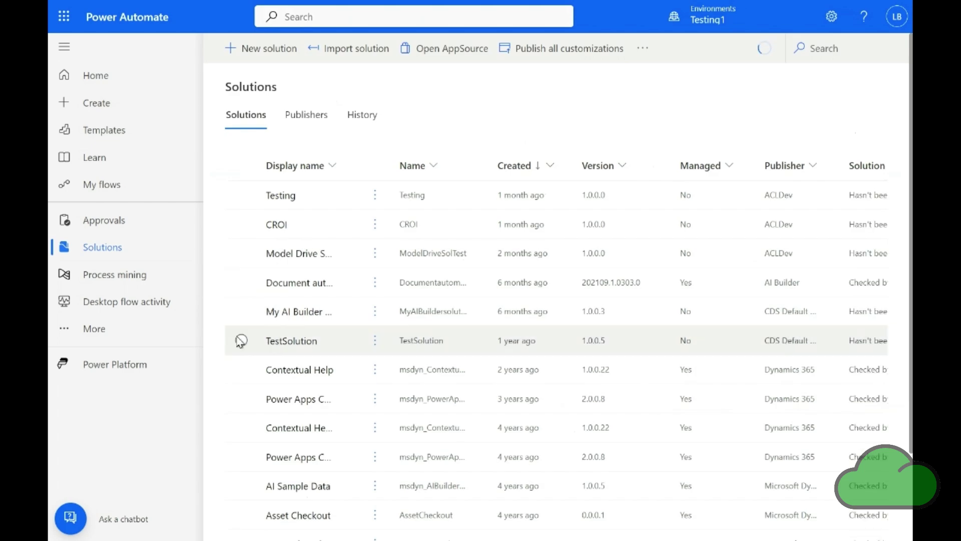
left_click(242, 340)
left_click(241, 340)
left_click(241, 341)
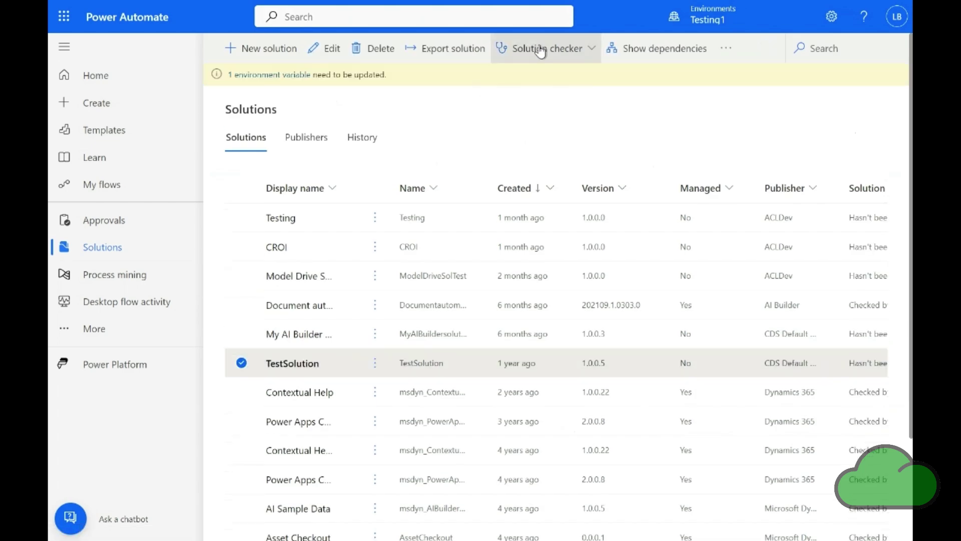
Step: Publish the changes, export TestSolution as a managed solution with version 1.0.0.6, and download the exported package
left_click(456, 56)
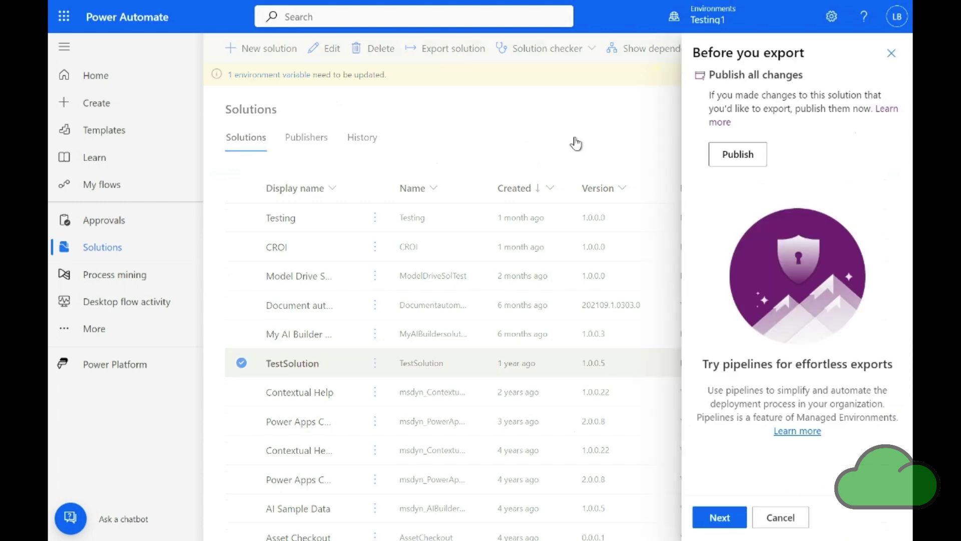
left_click(733, 155)
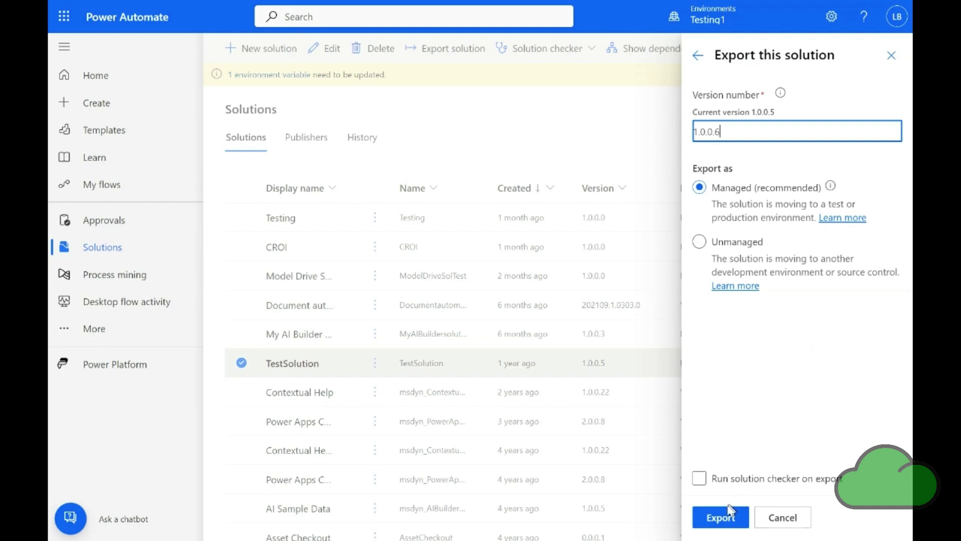
left_click(717, 517)
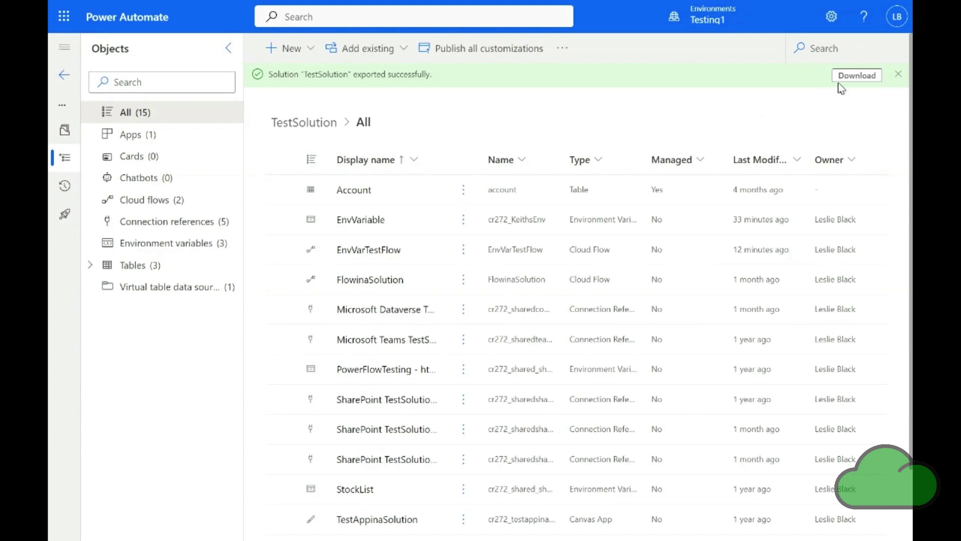
left_click(855, 77)
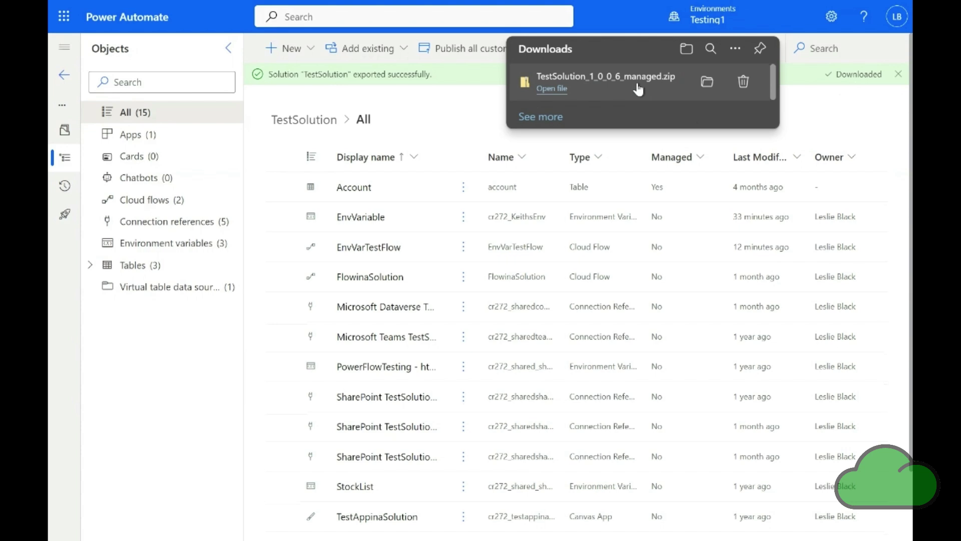
Step: In the environment named after its owner, start a solution import with TestSolution_1_0_0_6_managed.zip from the Downloads folder
left_click(707, 16)
left_click(687, 245)
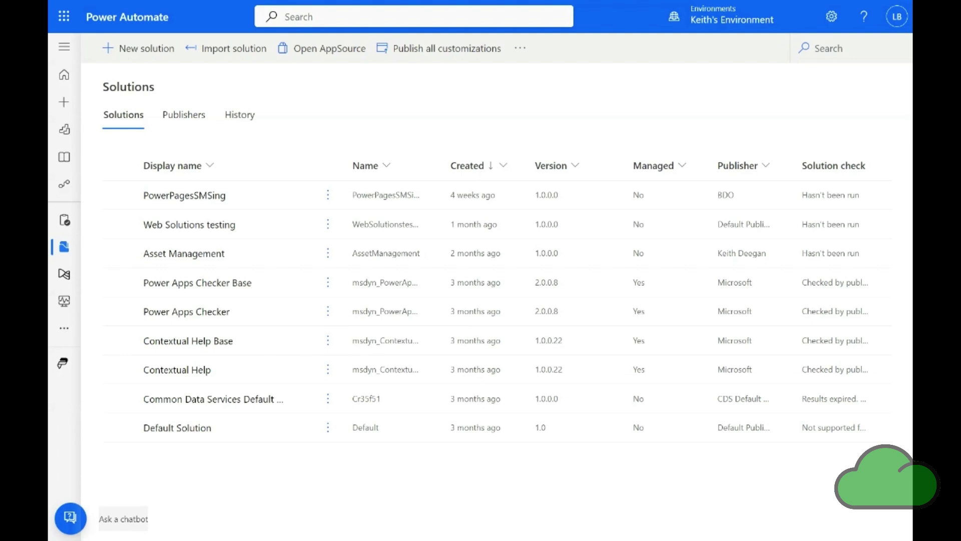
left_click(243, 54)
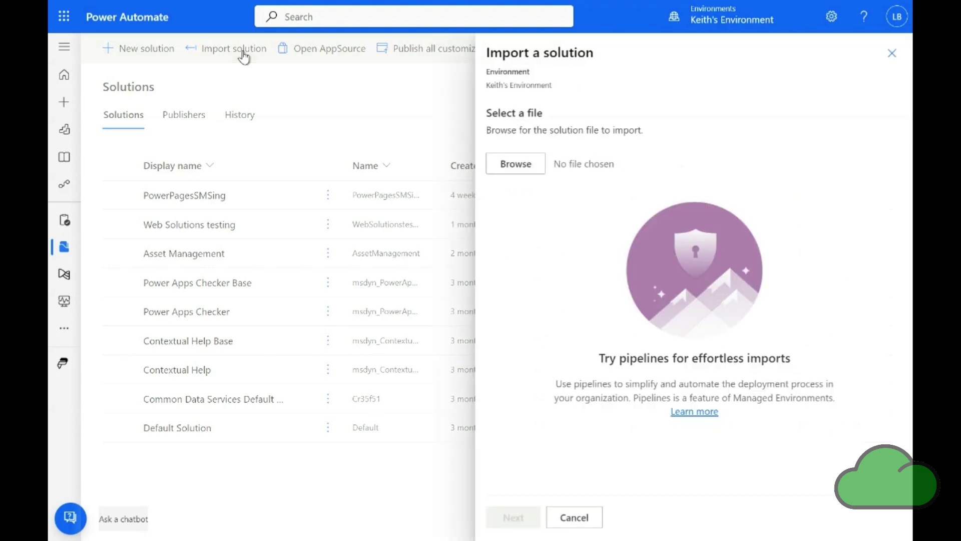
left_click(518, 169)
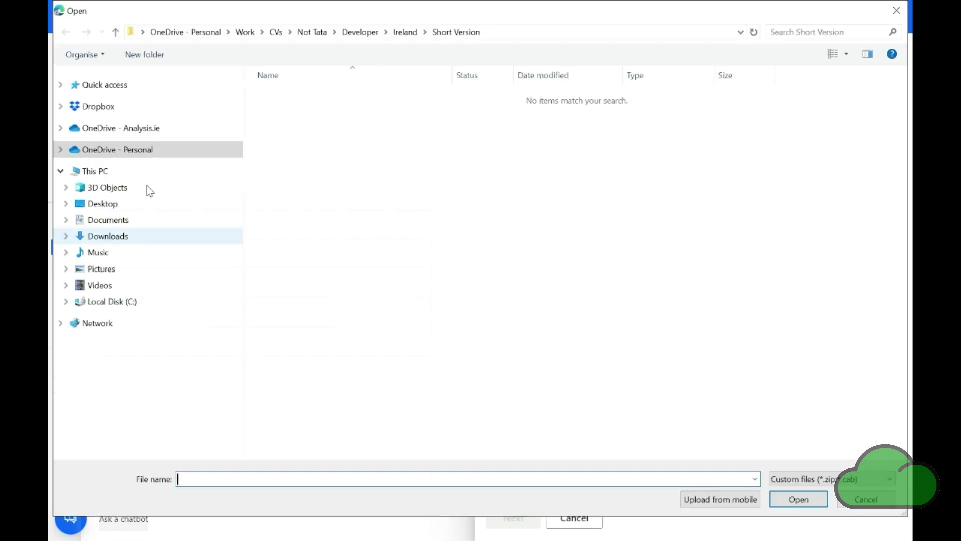
left_click(108, 236)
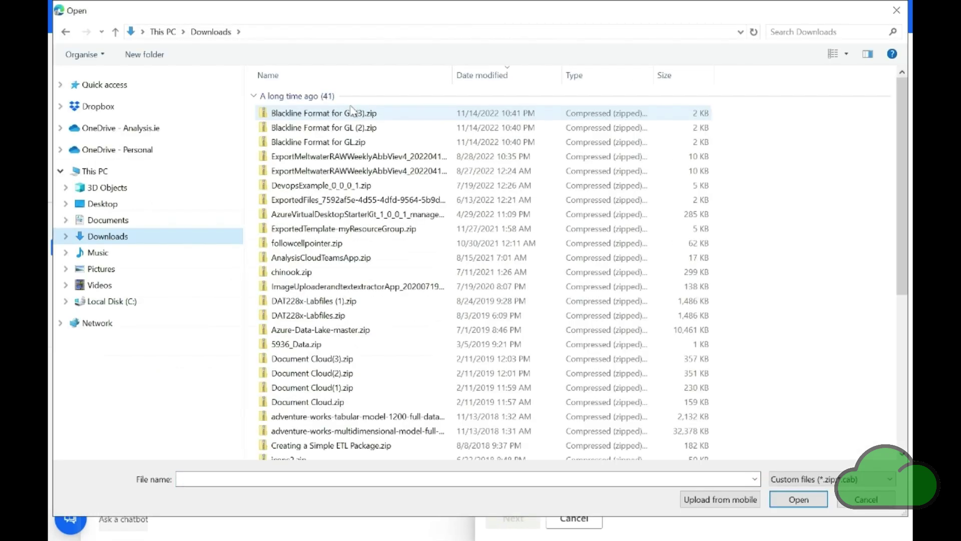
double_click(352, 111)
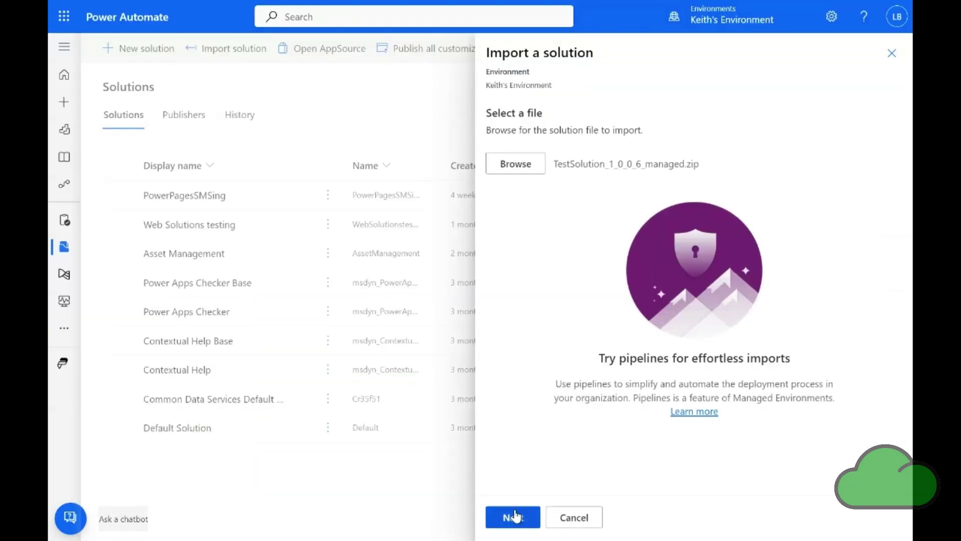
Step: Continue the TestSolution import to its details and show the solution's missing dependencies
left_click(516, 515)
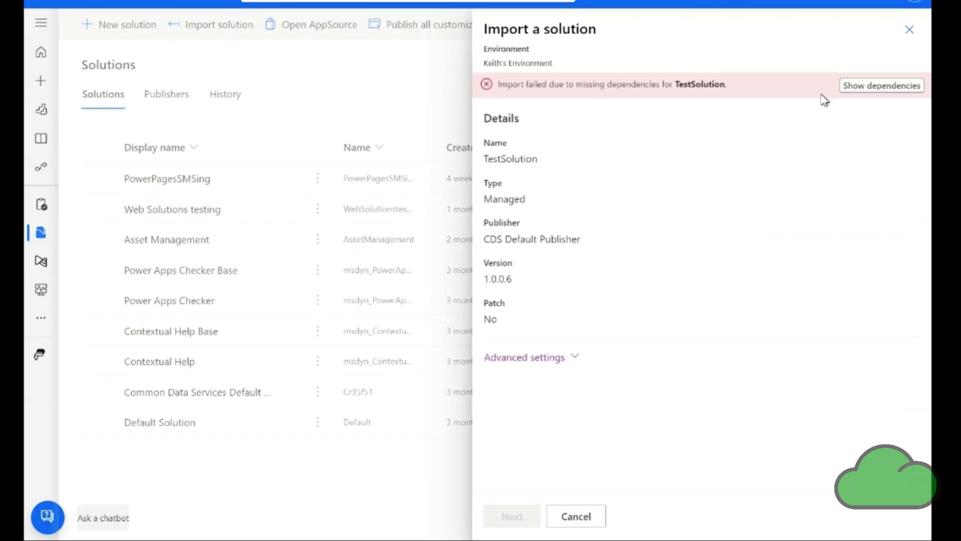
left_click(861, 93)
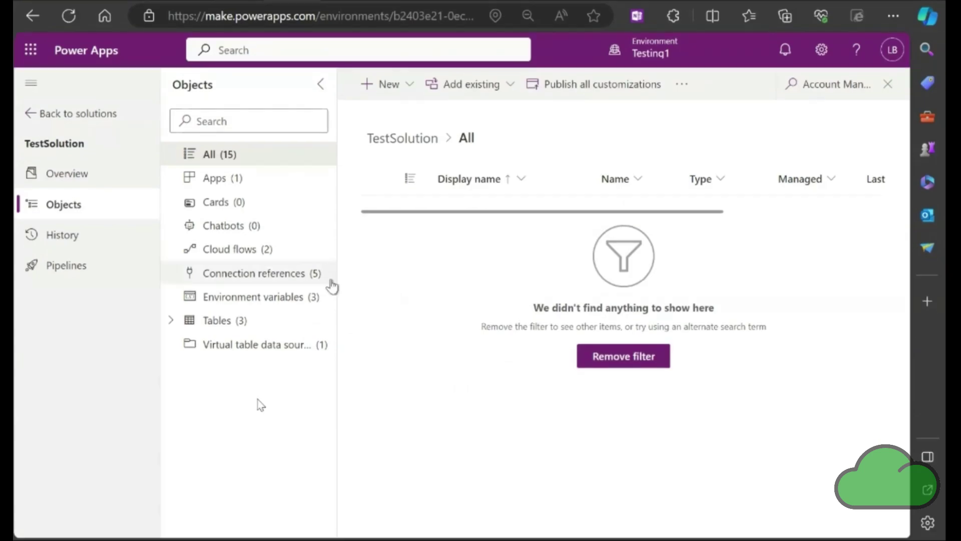
Step: In the Testing1 environment, add the existing Account Manager column security profile to TestSolution
left_click(500, 88)
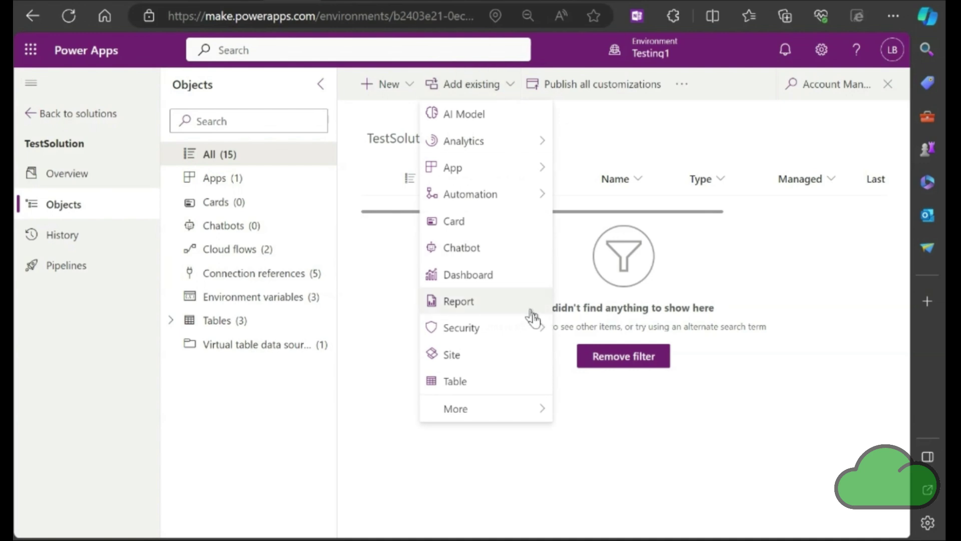
mouse_move(509, 330)
left_click(613, 330)
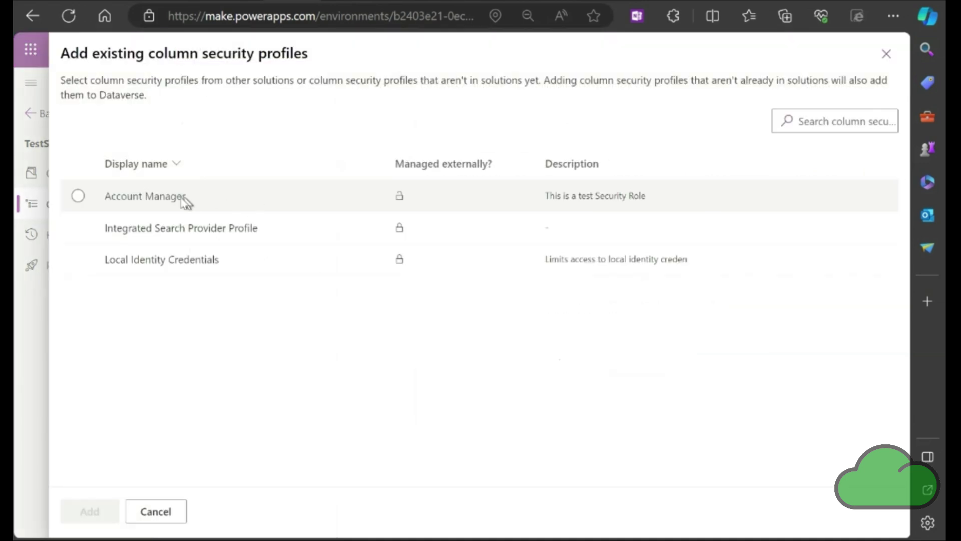
left_click(79, 196)
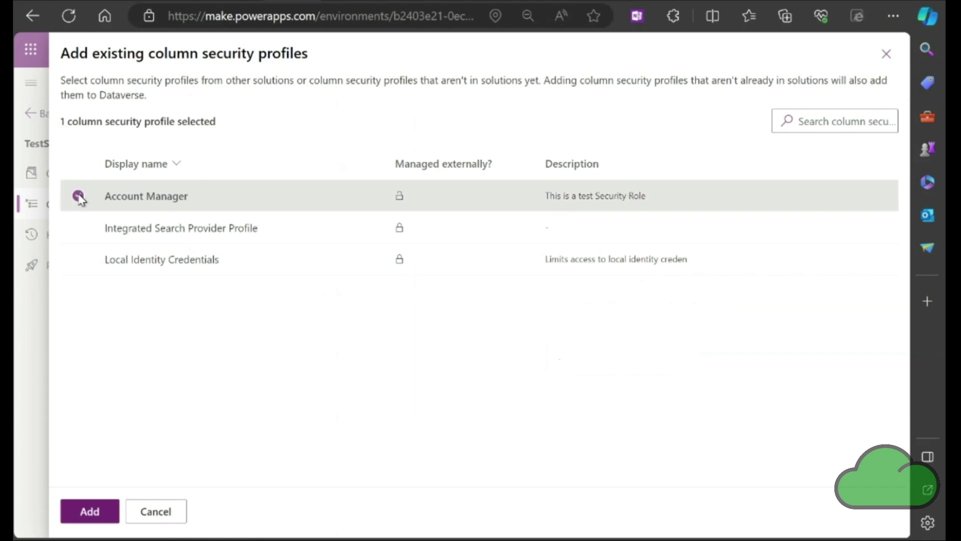
left_click(99, 510)
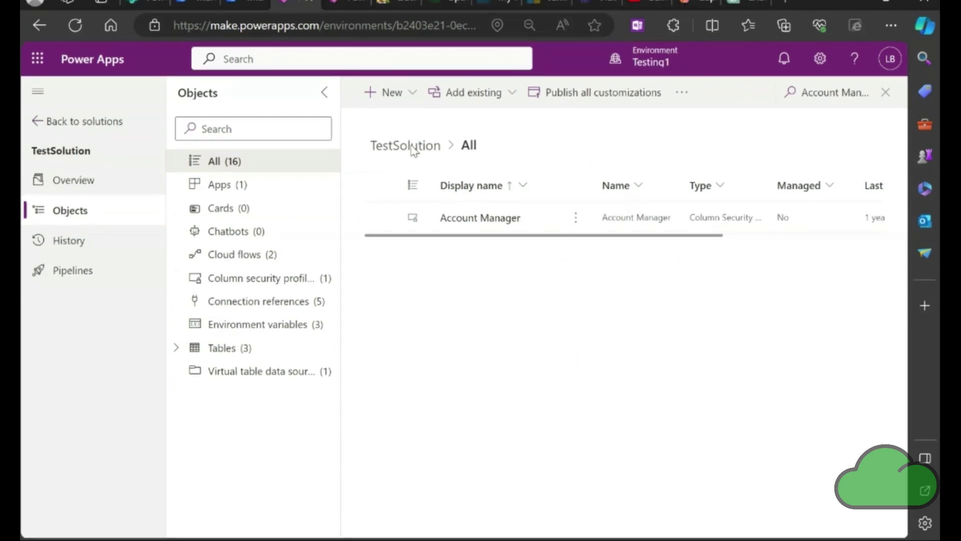
Step: From the solutions list, publish TestSolution's changes, export it as managed with version 1.0.0.7, and download the package
left_click(92, 121)
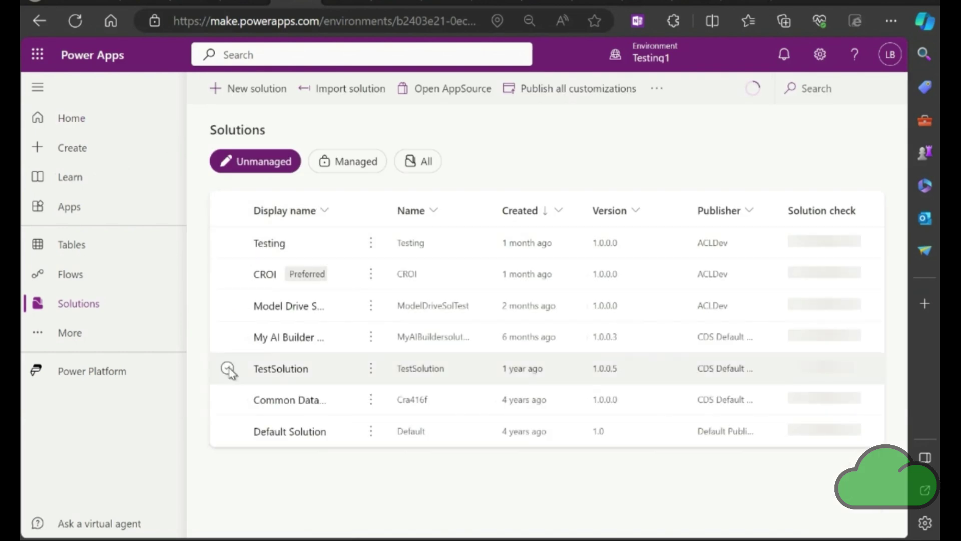
left_click(227, 369)
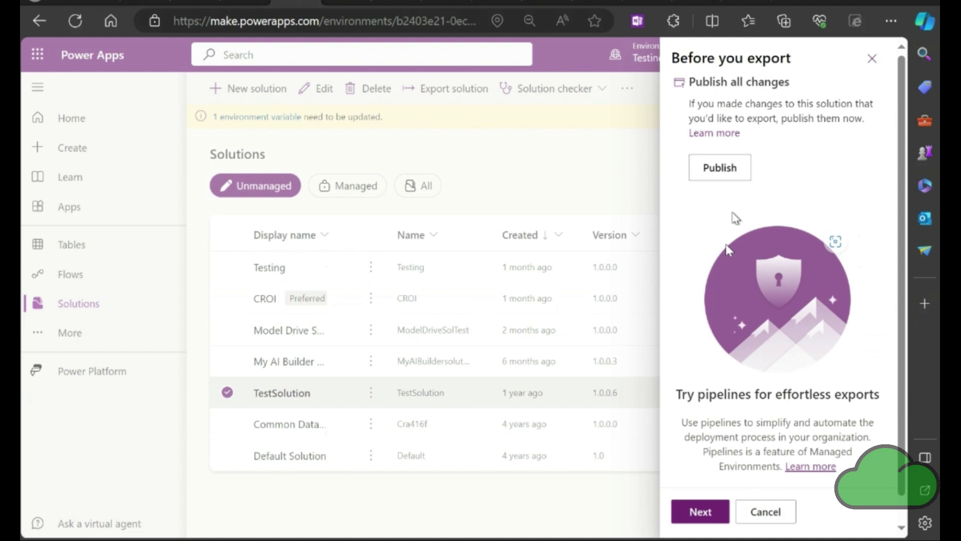
left_click(722, 168)
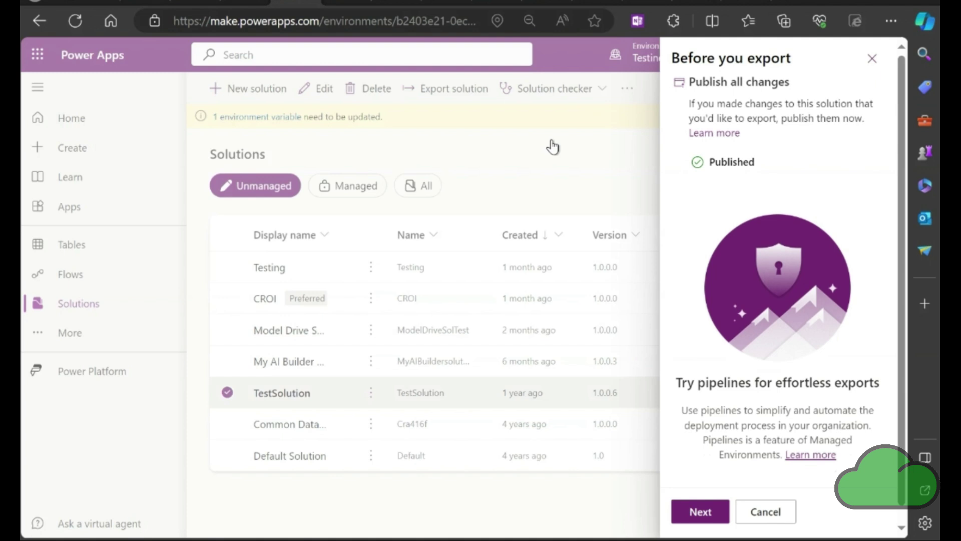
left_click(700, 512)
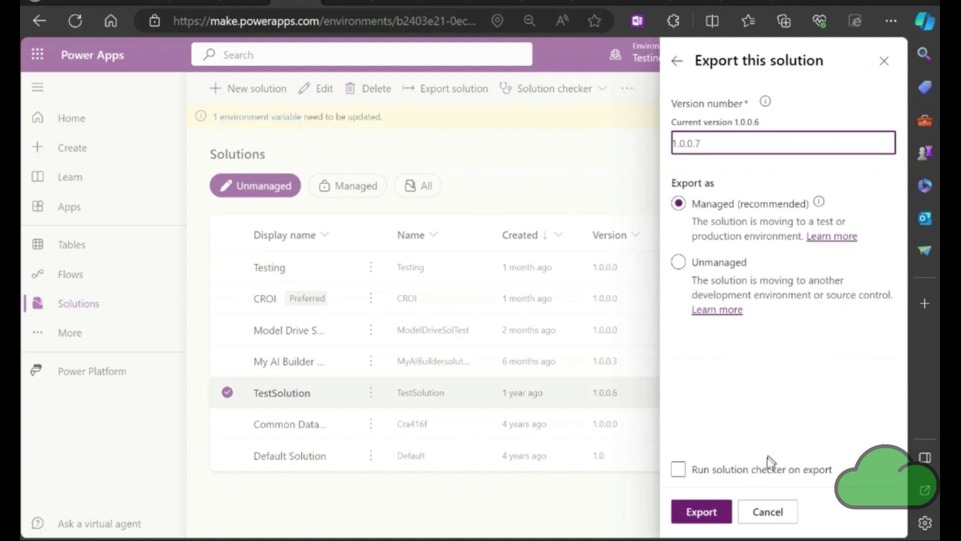
left_click(700, 519)
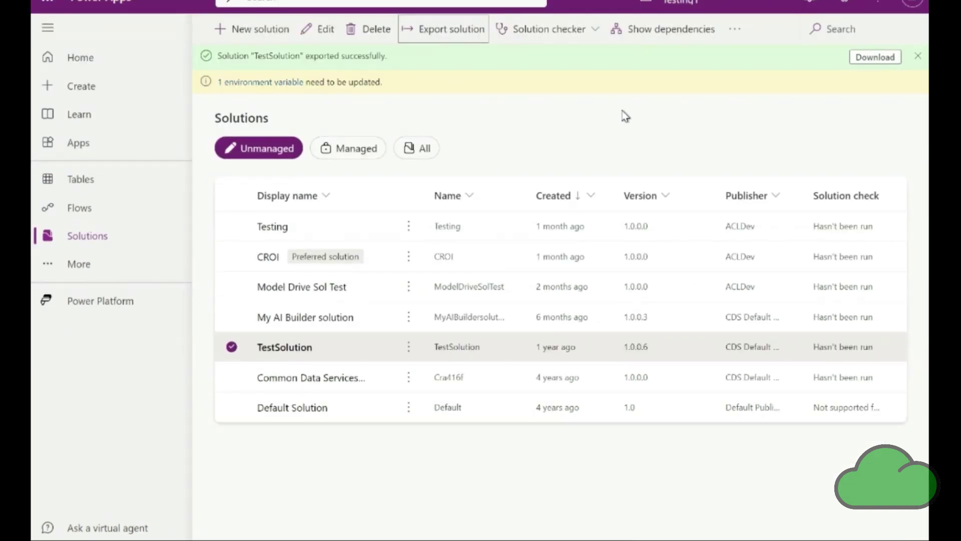
left_click(875, 58)
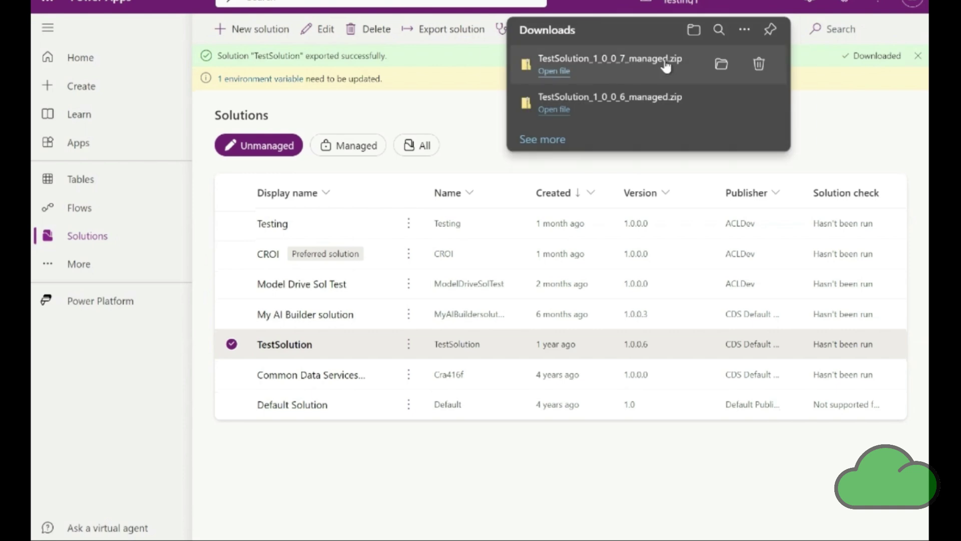
Step: Switch to the environment named after its owner and start a solution import with TestSolution_1_0_0_7_managed.zip from the Downloads folder
left_click(678, 4)
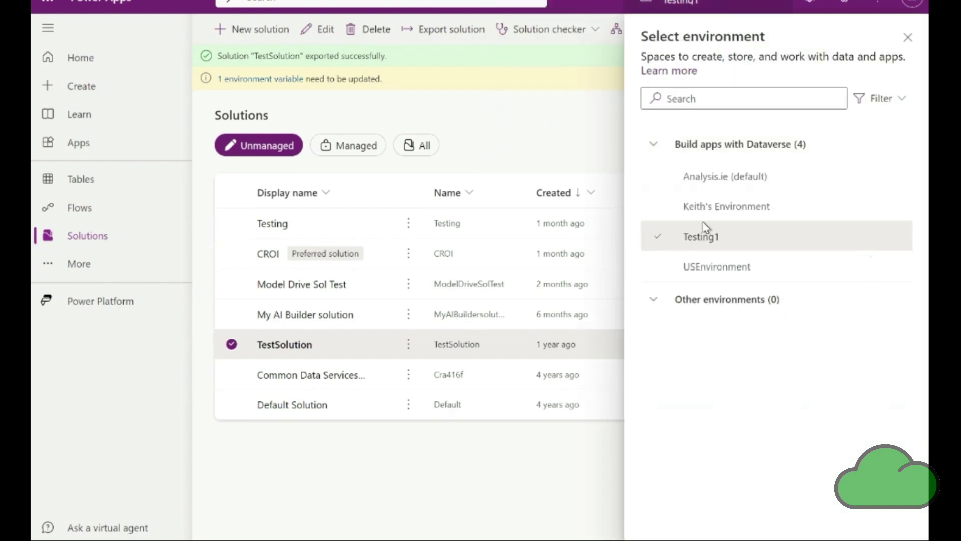
left_click(715, 208)
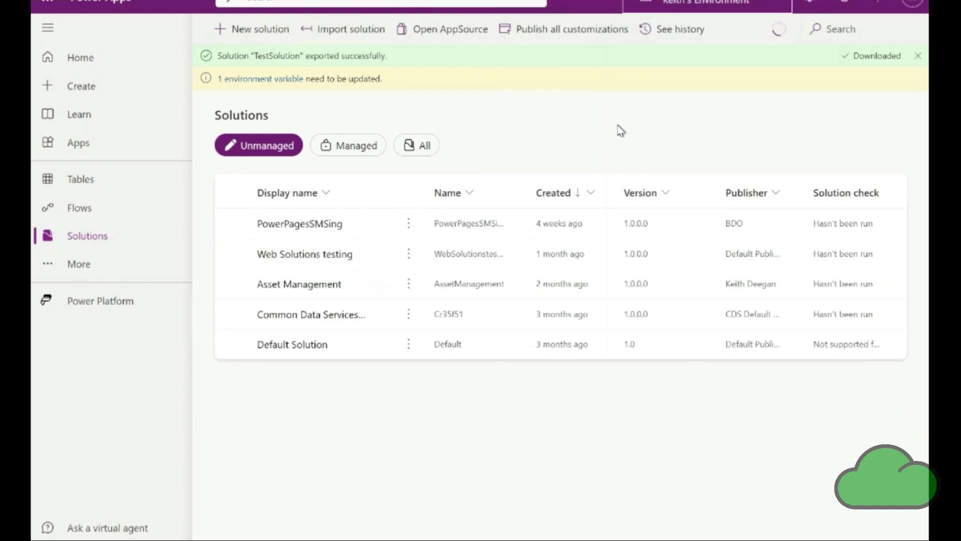
left_click(353, 29)
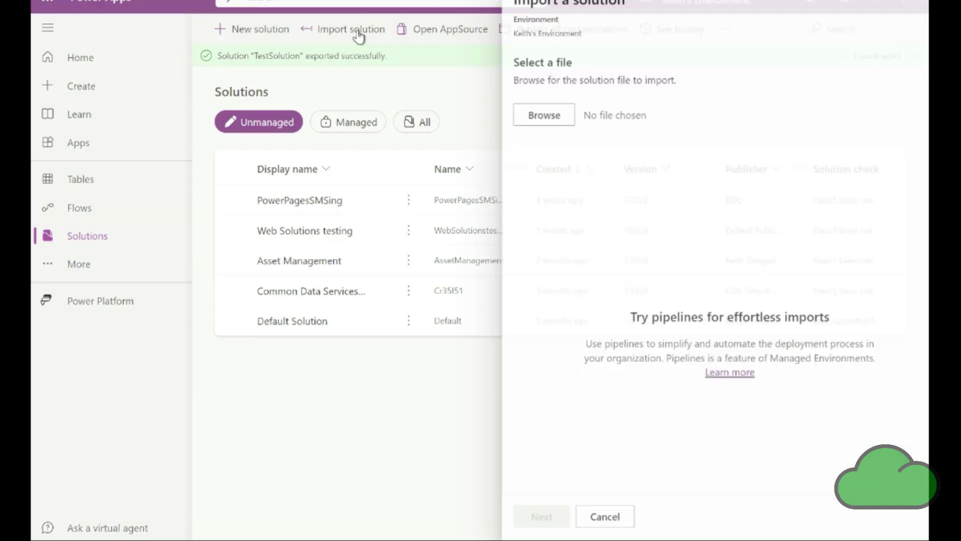
left_click(516, 115)
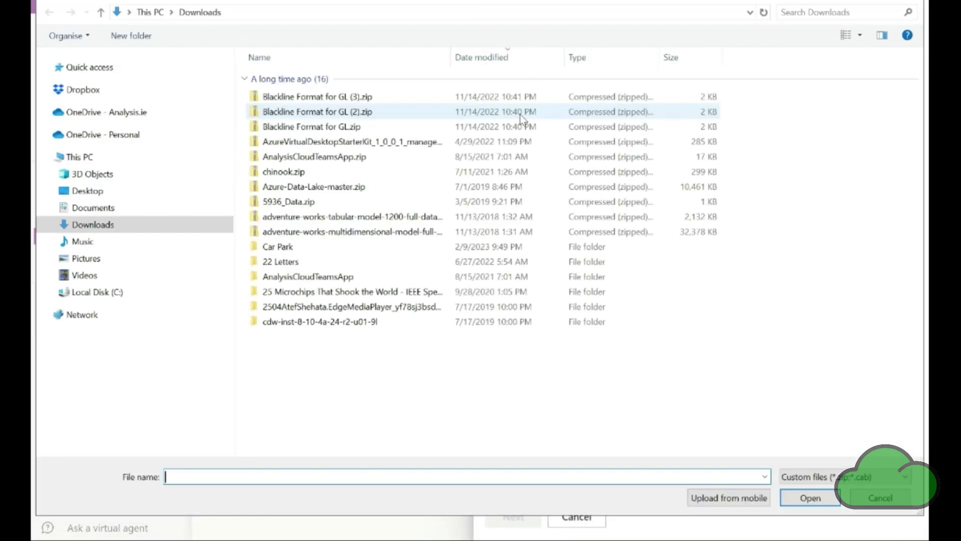
double_click(334, 97)
left_click(514, 517)
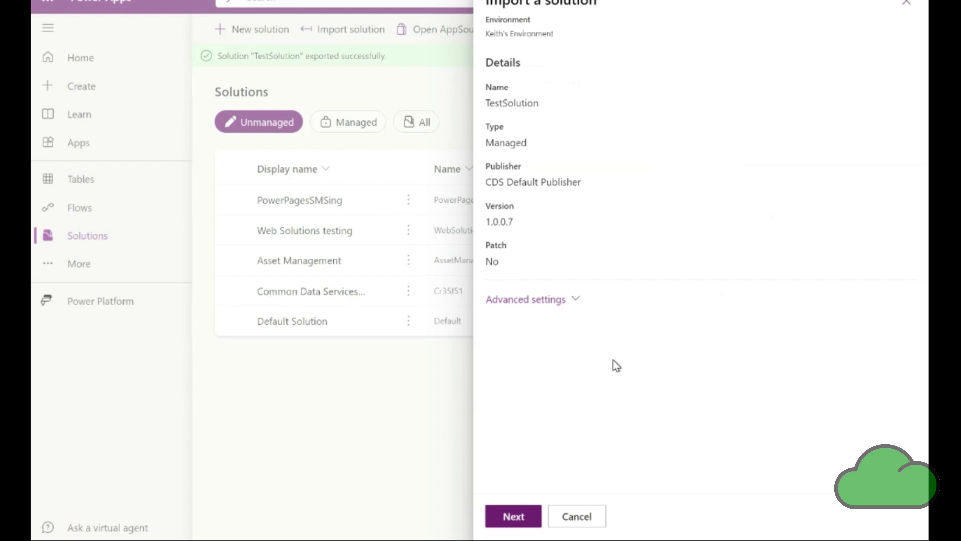
Step: Accept the listed connections, set EnvVariable to the environment named after its owner, import the solution, and download the import log
left_click(515, 517)
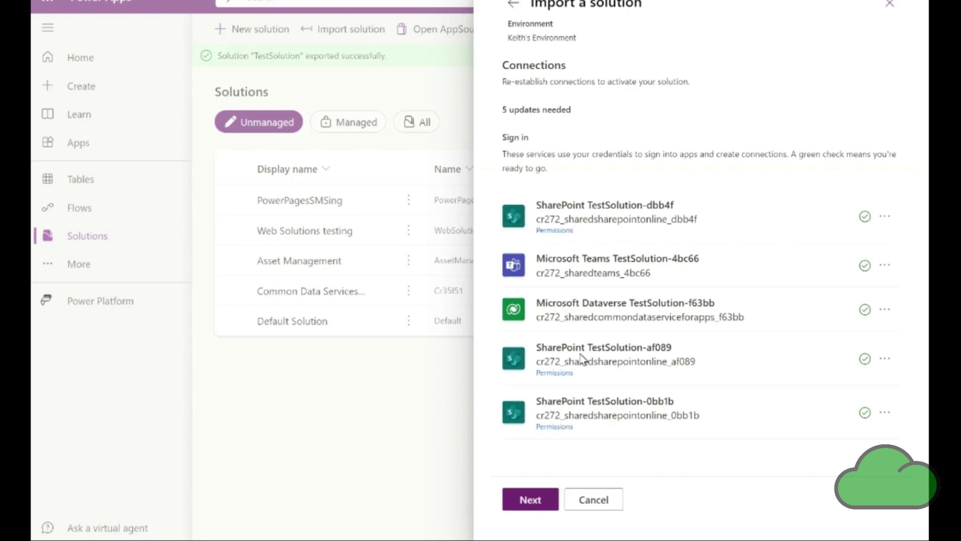
left_click(529, 499)
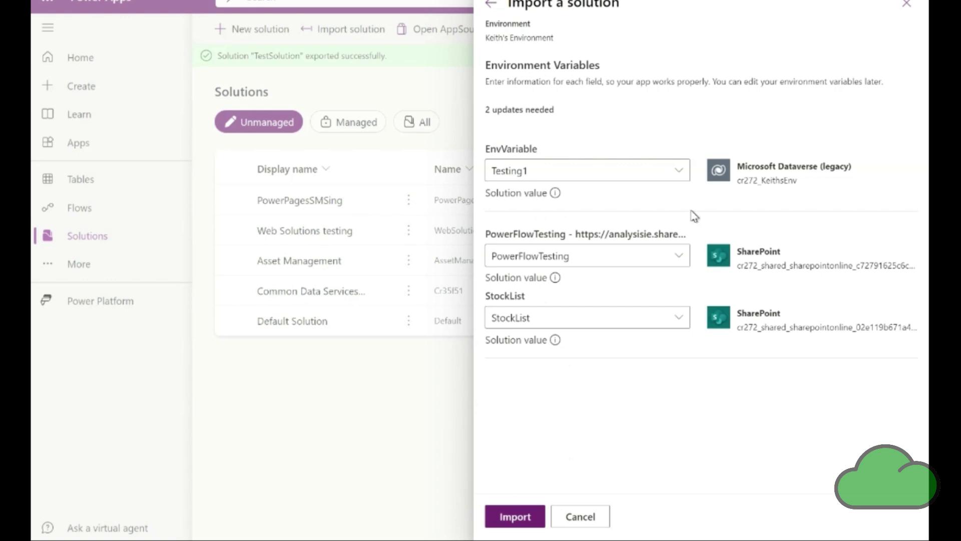
left_click(686, 176)
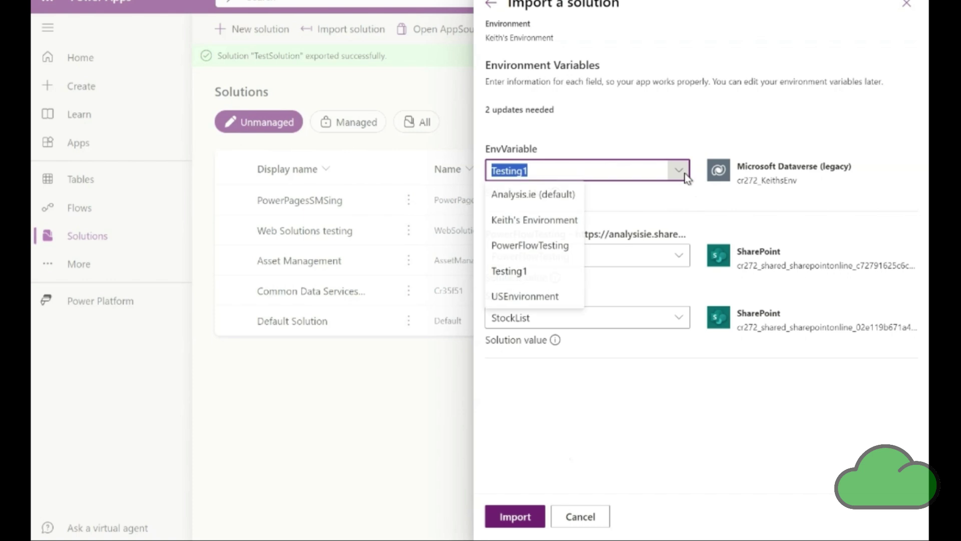
left_click(565, 228)
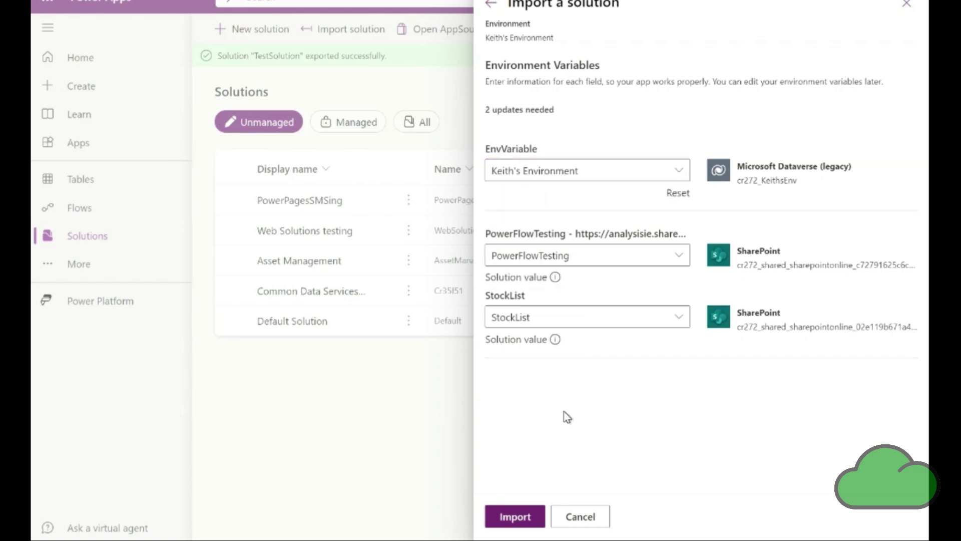
left_click(516, 517)
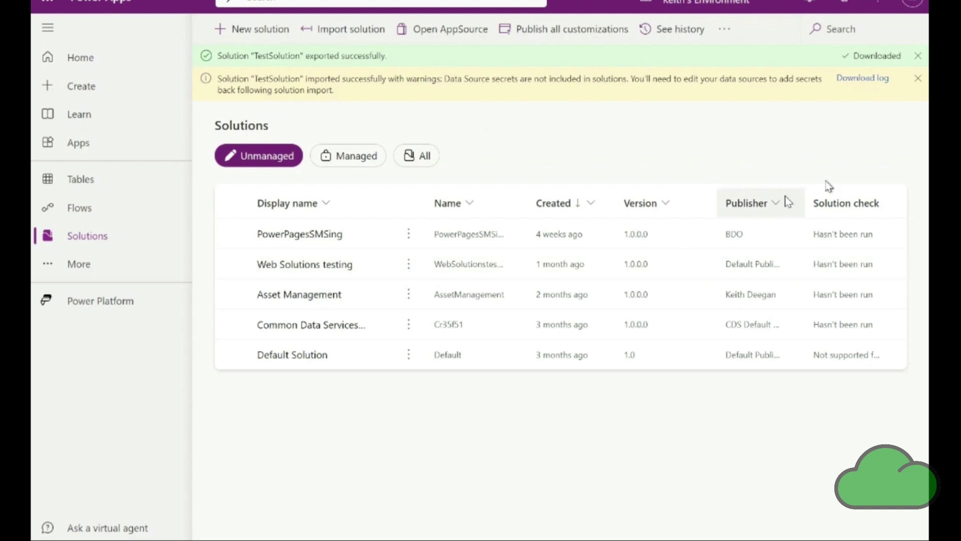
left_click(871, 79)
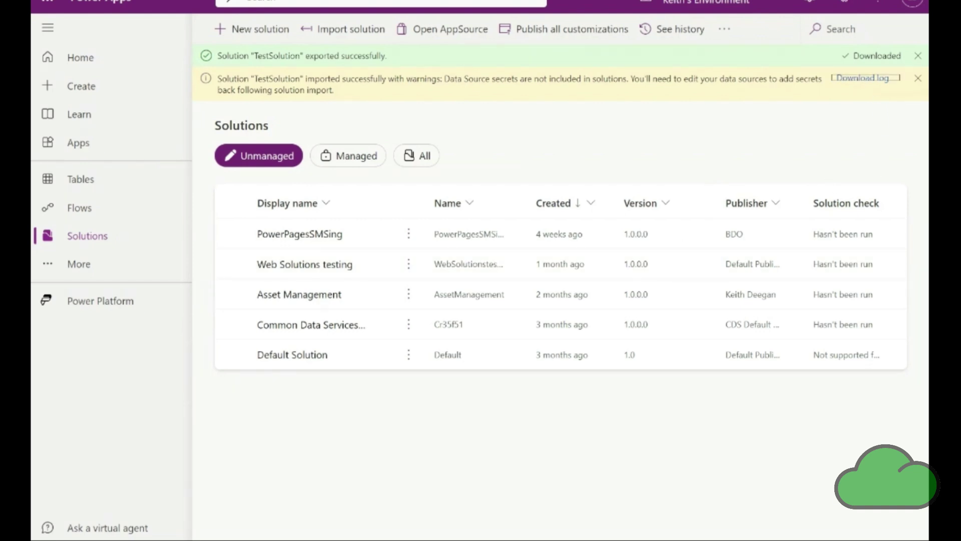
left_click(918, 78)
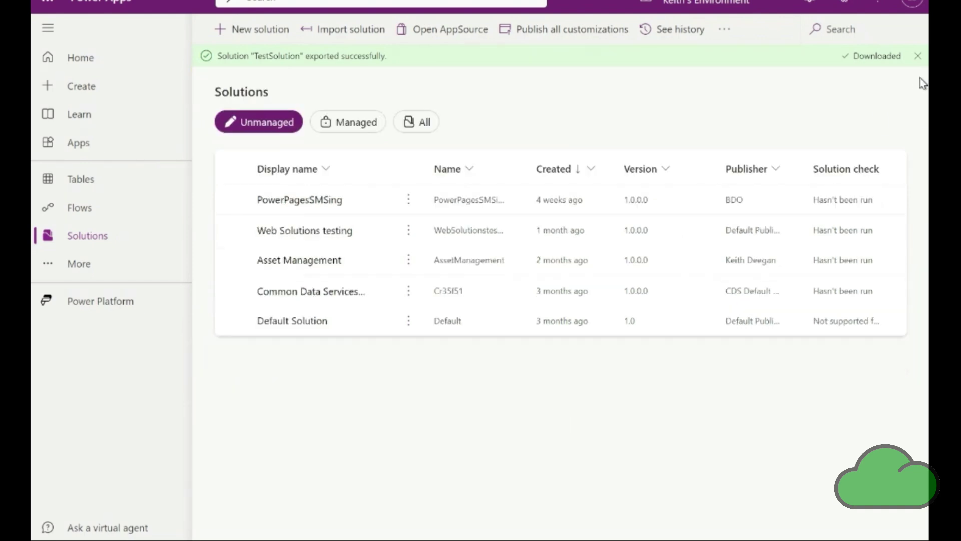
Step: Open TestSolution from the managed solutions and review its objects and the notice about editing managed objects
left_click(360, 120)
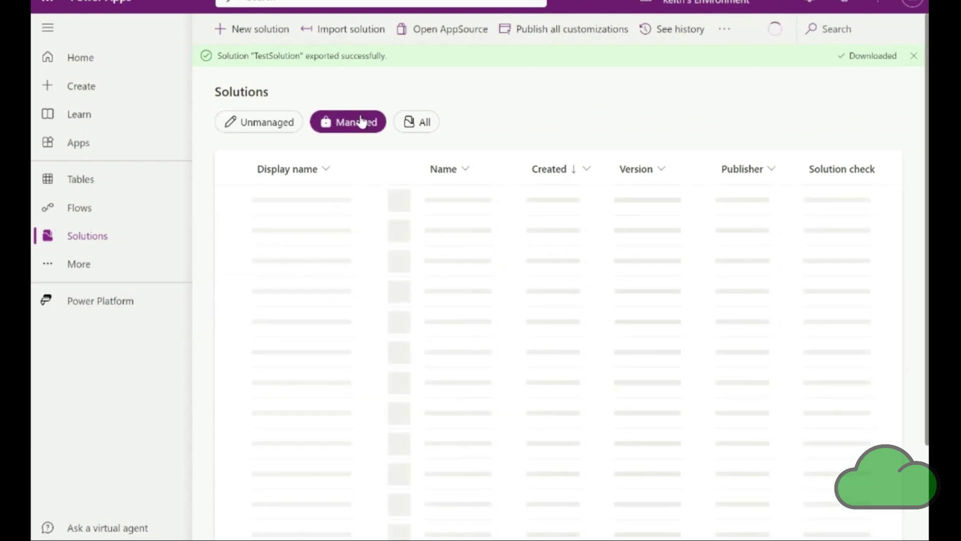
left_click(48, 32)
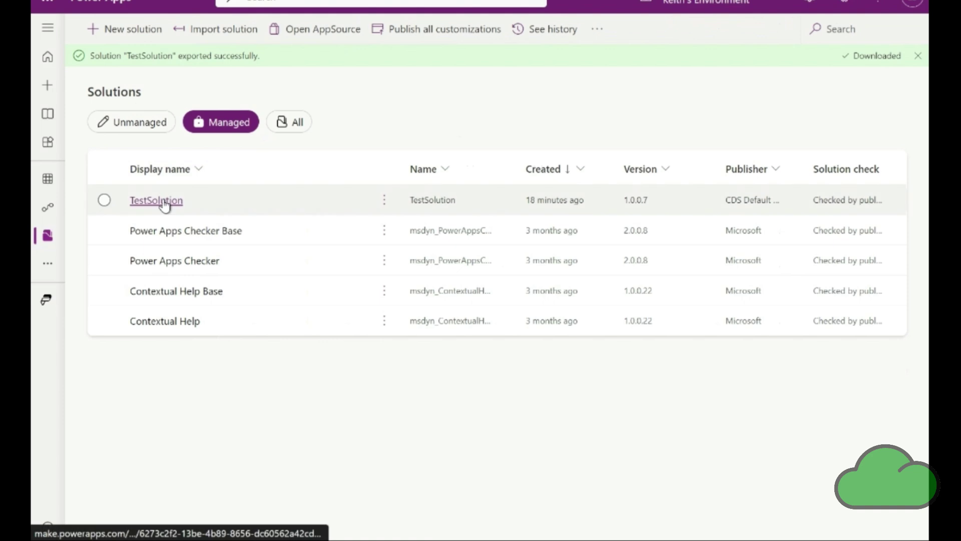
left_click(165, 201)
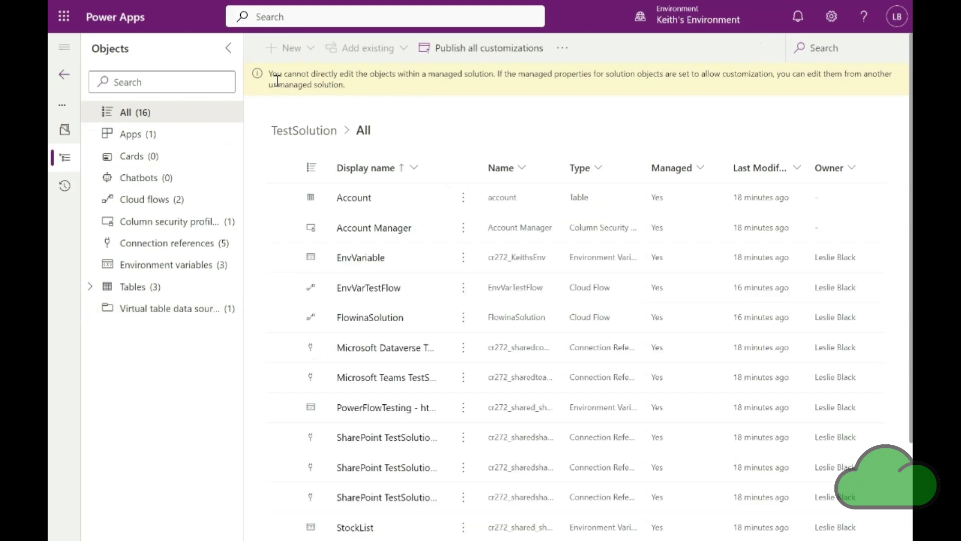
left_click_drag(273, 74, 384, 75)
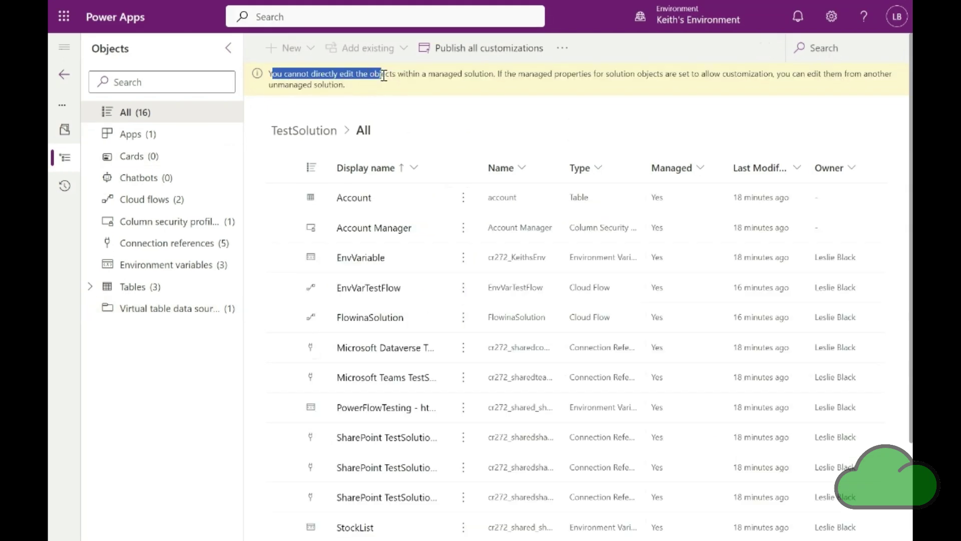
left_click(369, 120)
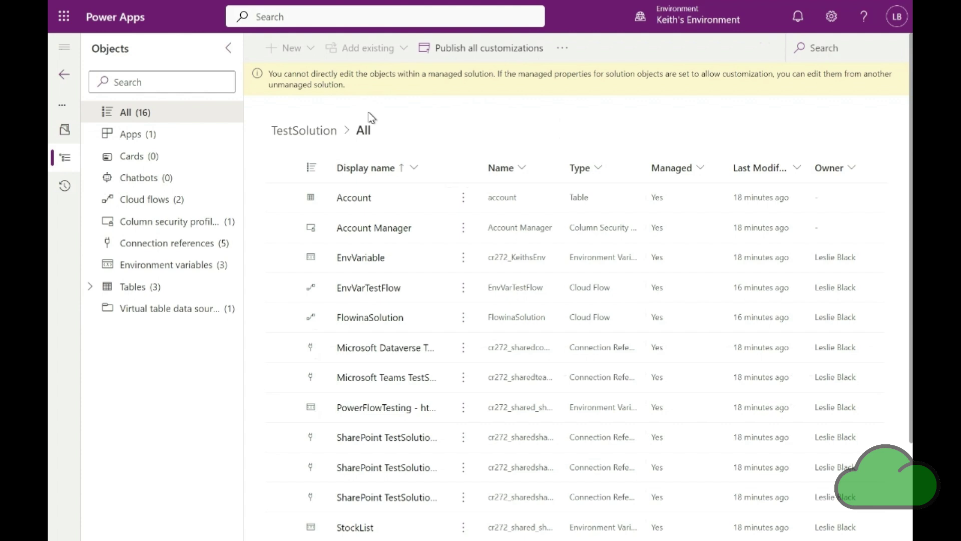